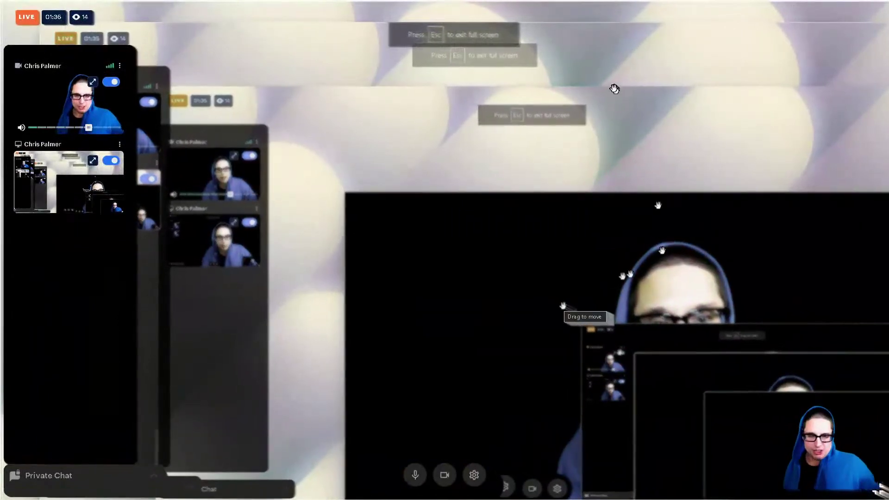
Exit full screen to get back to the Restream Studio page with its preview and chat.
key("Escape")
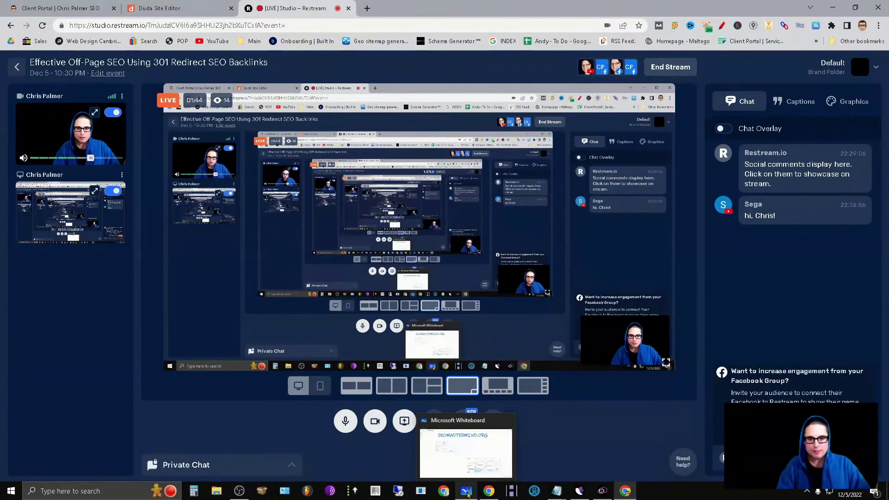
In Whiteboard, enlarge the Authority Score 70 overview screenshot and move it to the board's upper left.
left_click(469, 494)
left_click(266, 188)
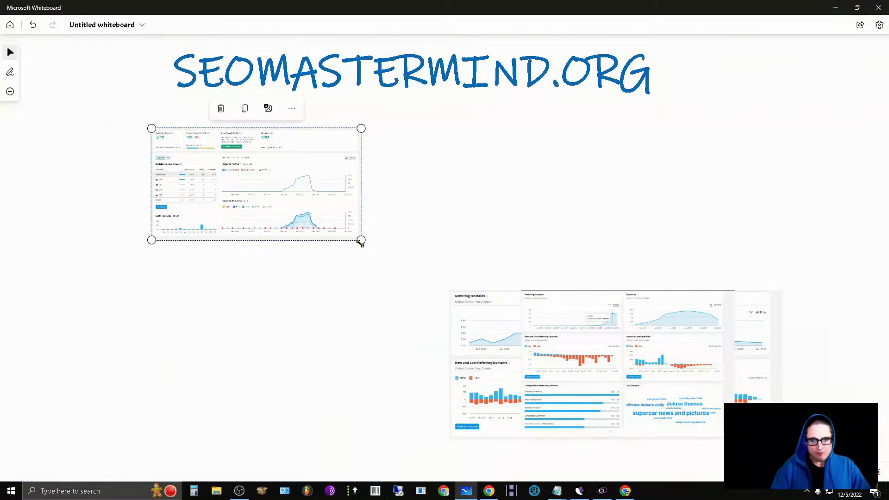
left_click_drag(360, 241, 689, 415)
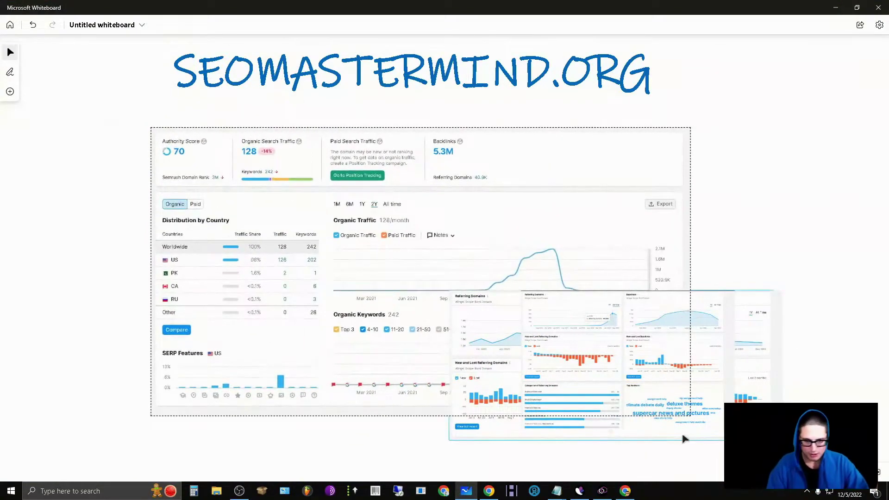
left_click(745, 394)
left_click(270, 209)
scroll(537, 364, "down", 10)
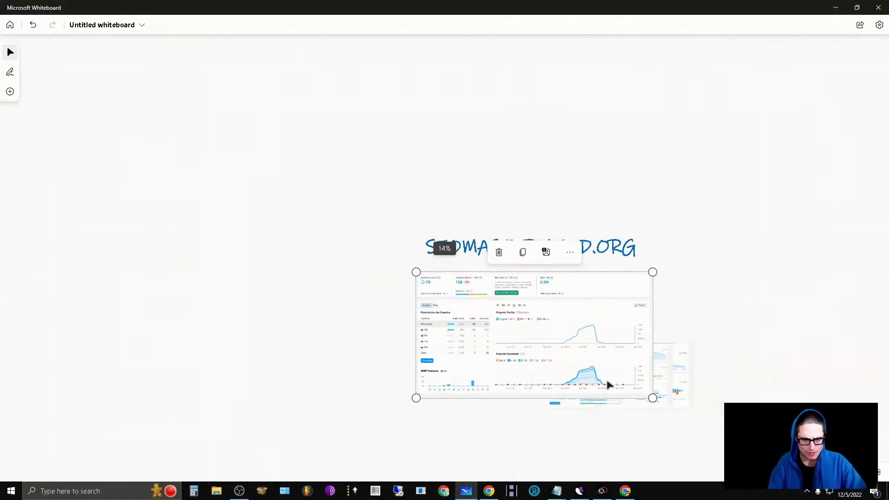
left_click_drag(573, 355, 432, 159)
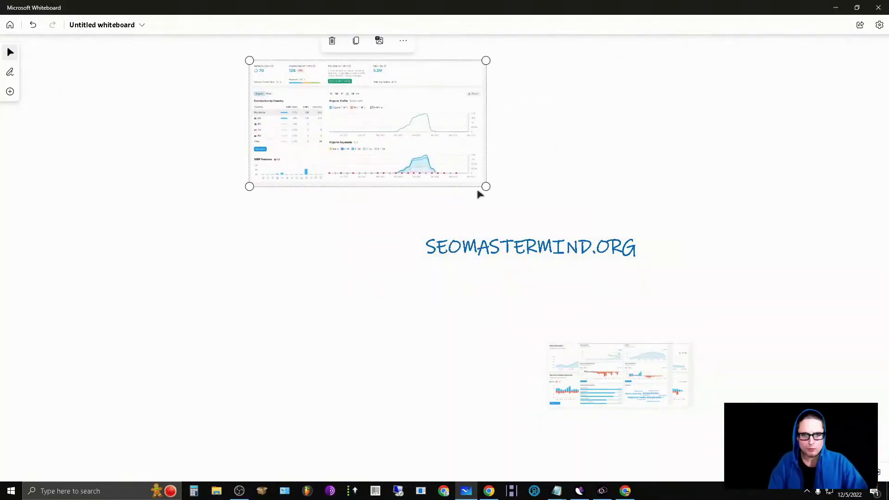
left_click_drag(484, 187, 814, 465)
left_click_drag(730, 276, 621, 270)
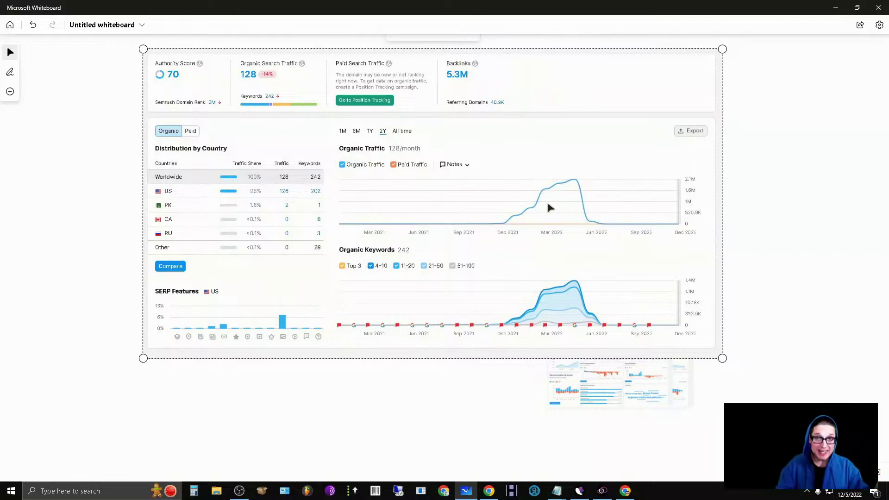
Shrink the overview screenshot and place an enlarged Referring Domains and Backlinks charts screenshot beneath it.
left_click_drag(722, 358, 572, 236)
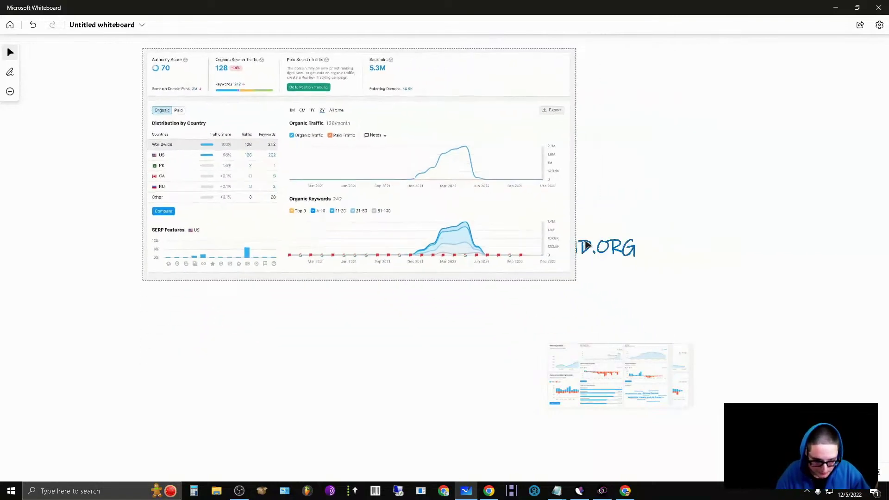
left_click_drag(655, 389, 734, 432)
left_click_drag(631, 398, 572, 361)
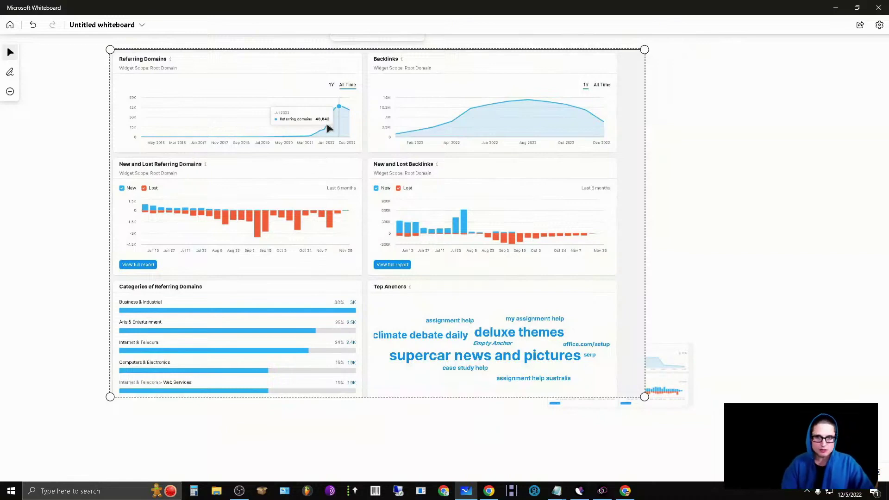
scroll(480, 264, "up", 5)
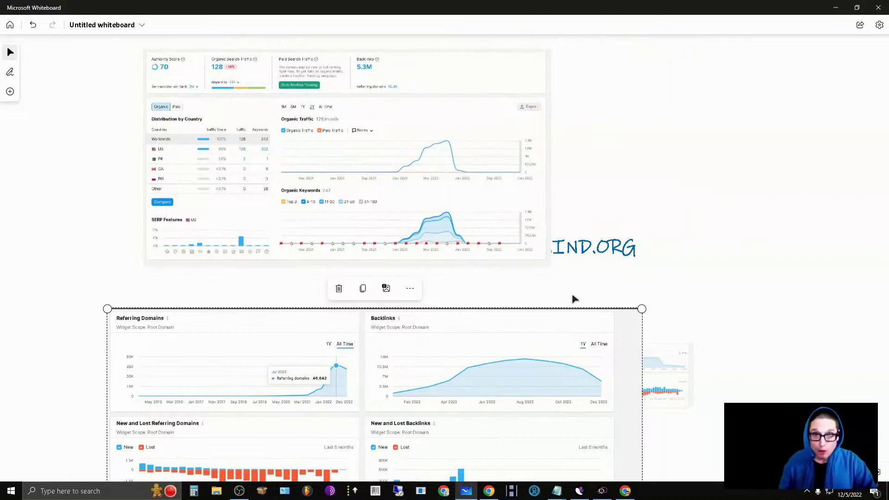
Move the backlinks dashboard screenshot up over the overview and point out its Top Anchors word cloud.
left_click_drag(485, 375, 501, 119)
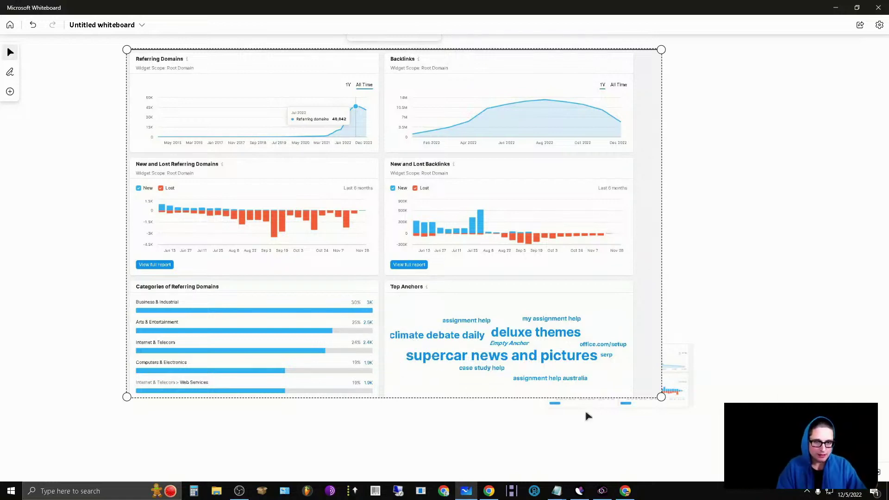
left_click(479, 327)
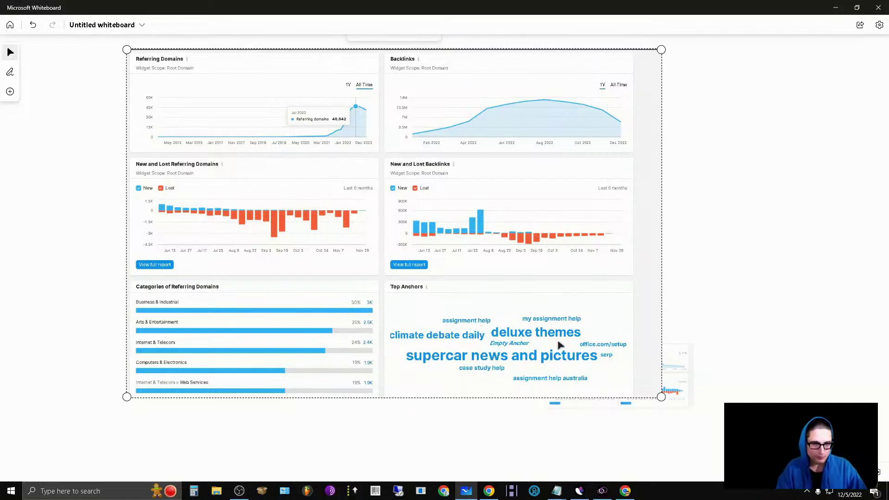
left_click(559, 340)
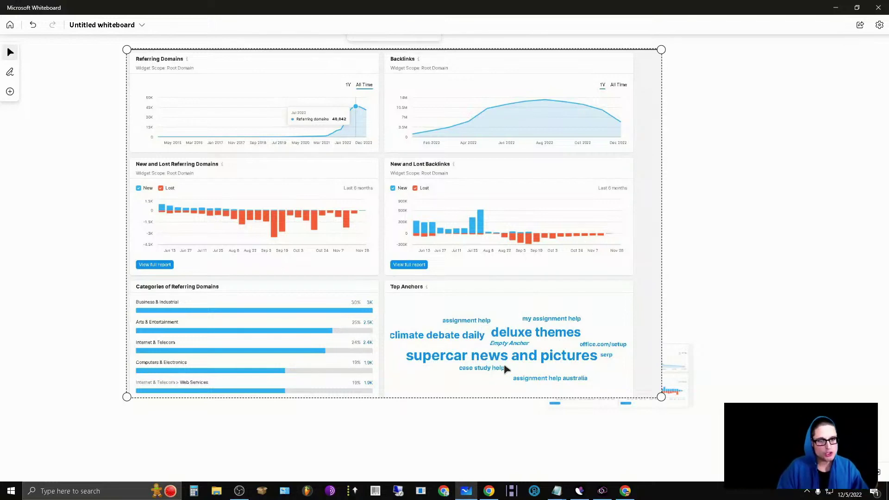
left_click(490, 377)
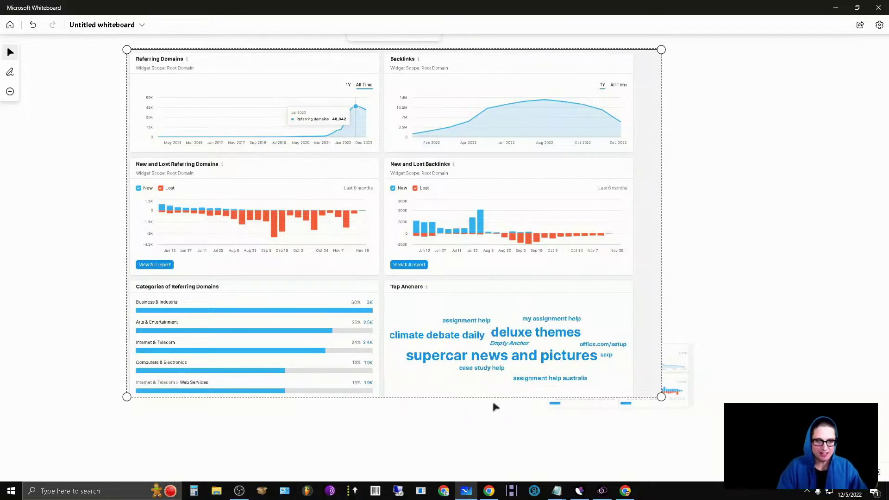
left_click(562, 392)
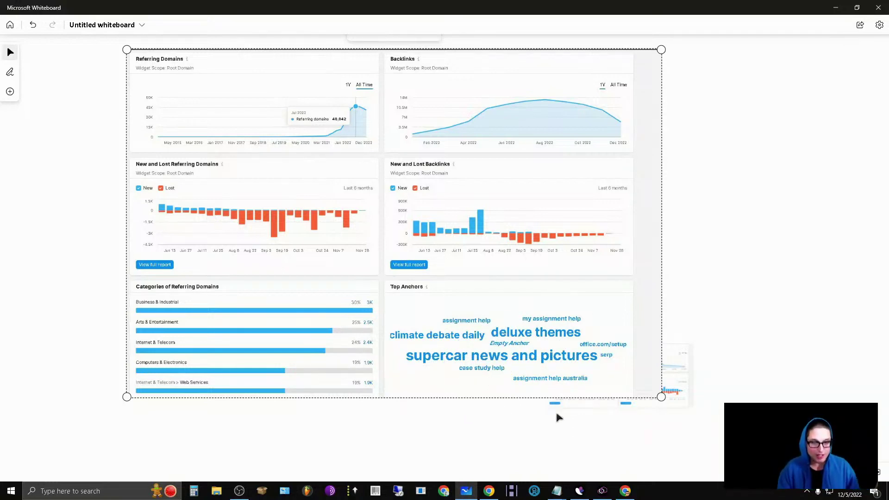
left_click(608, 339)
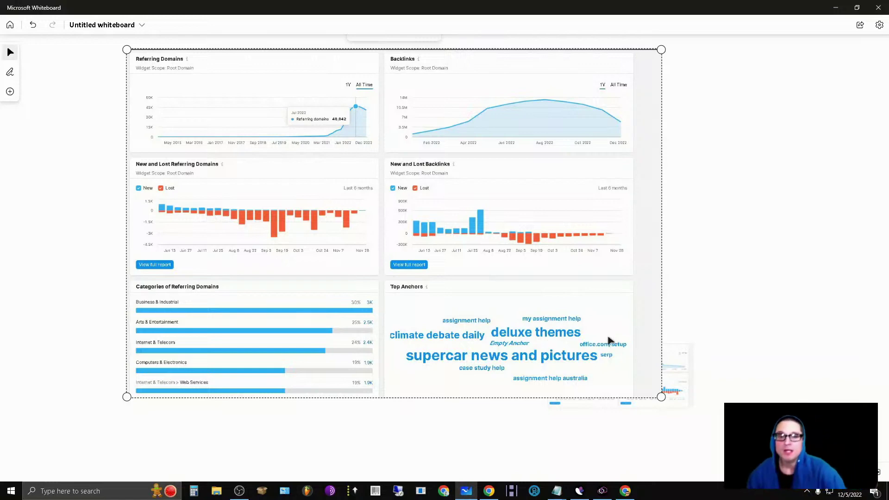
Shrink the first dashboard, then move the small charts screenshot to the top left and enlarge it.
left_click_drag(661, 396, 520, 240)
left_click(617, 383)
left_click_drag(617, 383, 174, 89)
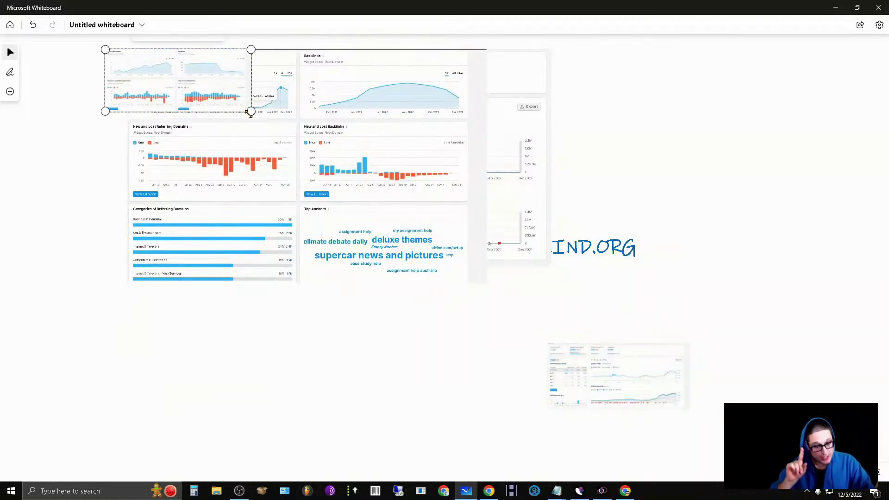
left_click_drag(249, 114, 690, 300)
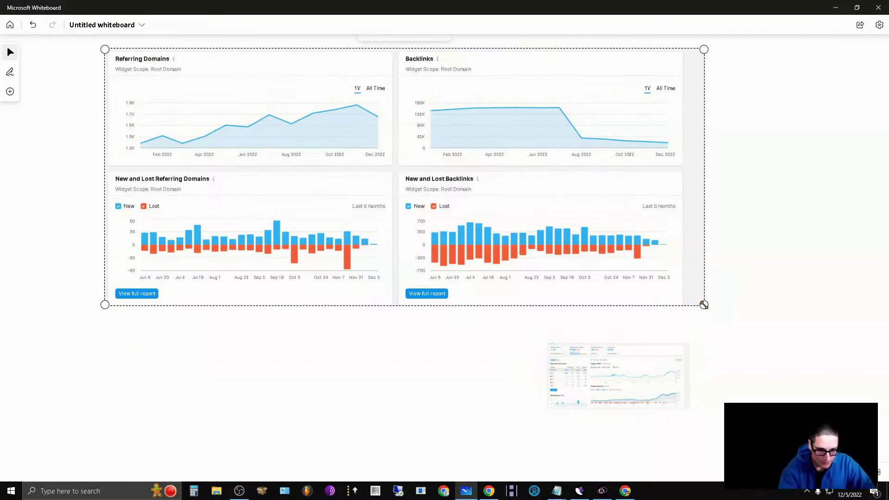
left_click_drag(703, 304, 822, 368)
left_click_drag(751, 266, 692, 285)
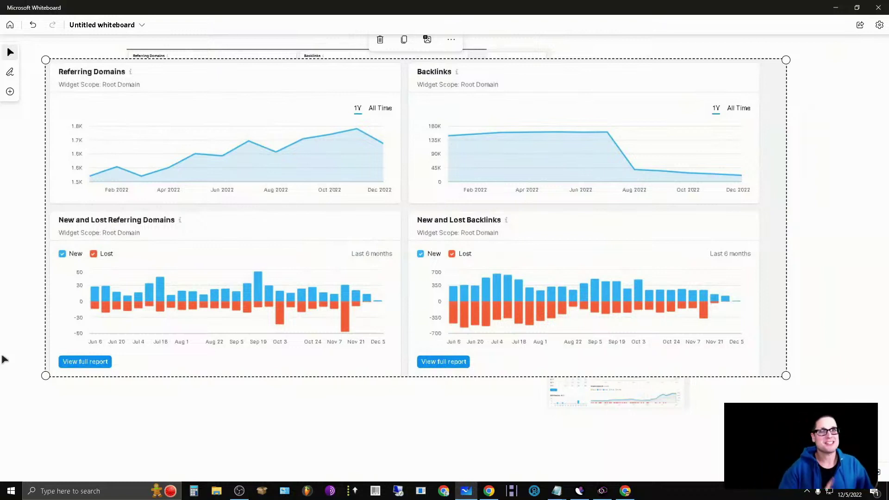
Move the Authority Score 43 overview thumbnail to the top left and enlarge it over the charts.
left_click(683, 390)
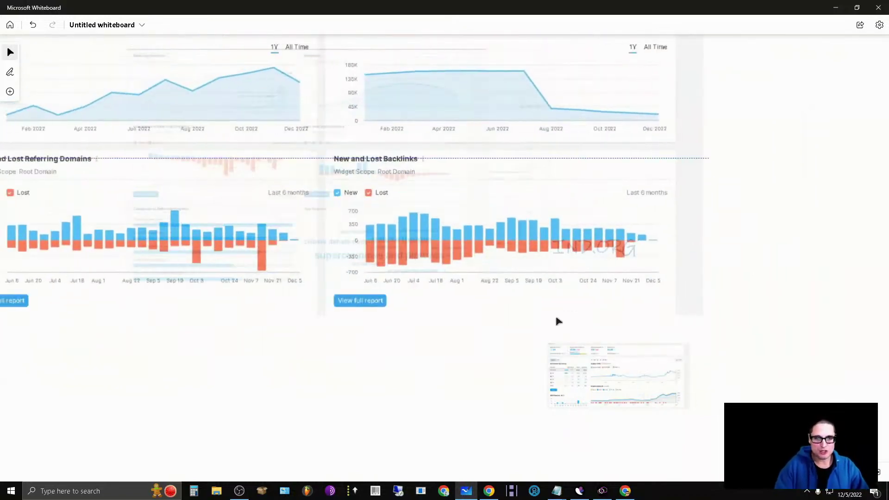
left_click_drag(629, 398, 289, 152)
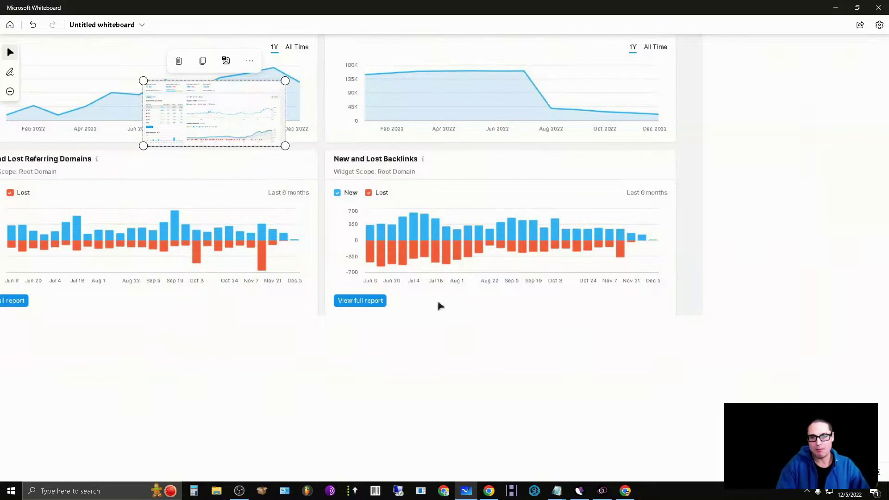
left_click_drag(284, 143, 699, 416)
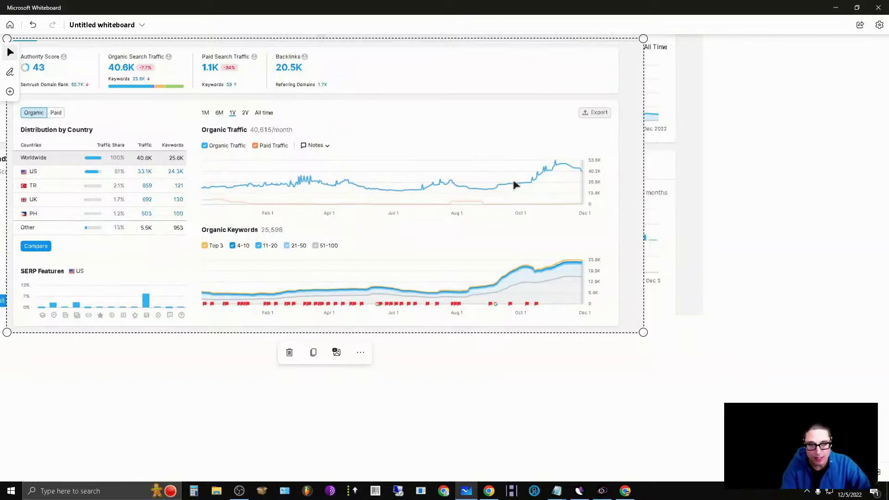
Reposition and shrink the overview screenshot against the lower backlinks screenshot.
left_click_drag(504, 75, 589, 326)
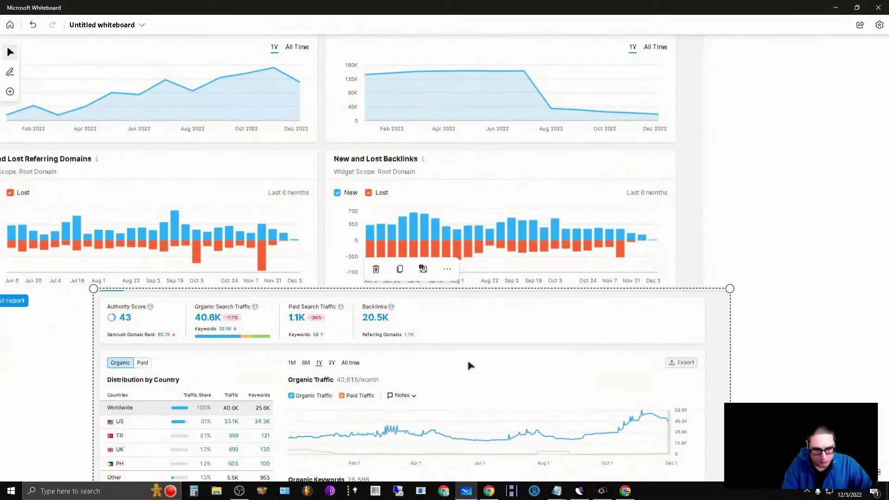
left_click_drag(539, 396, 512, 251)
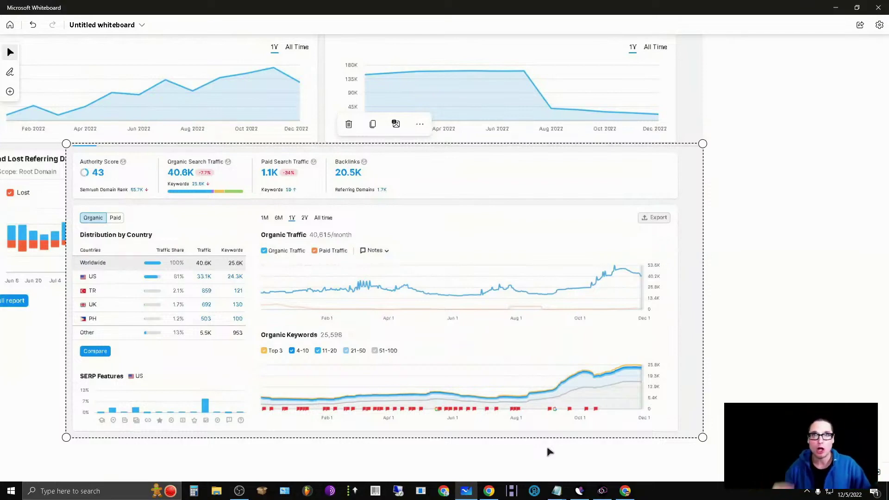
left_click_drag(329, 325, 296, 273)
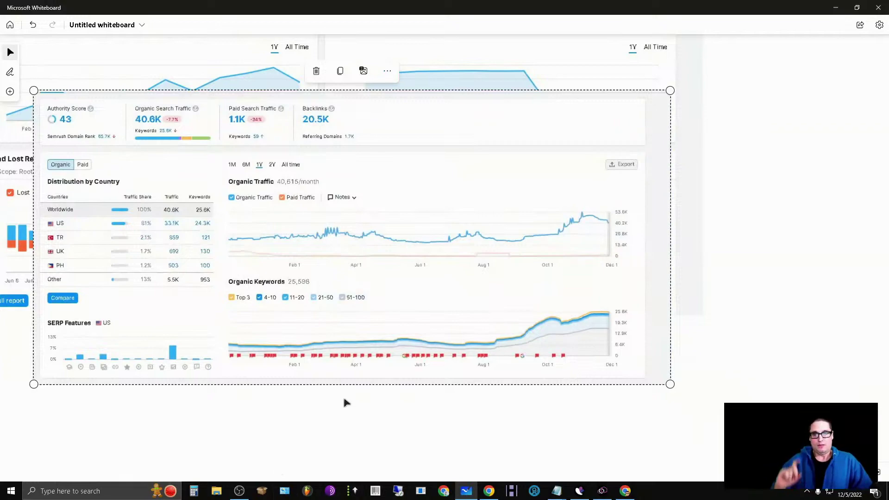
left_click_drag(347, 403, 553, 315)
scroll(553, 315, "up", 5)
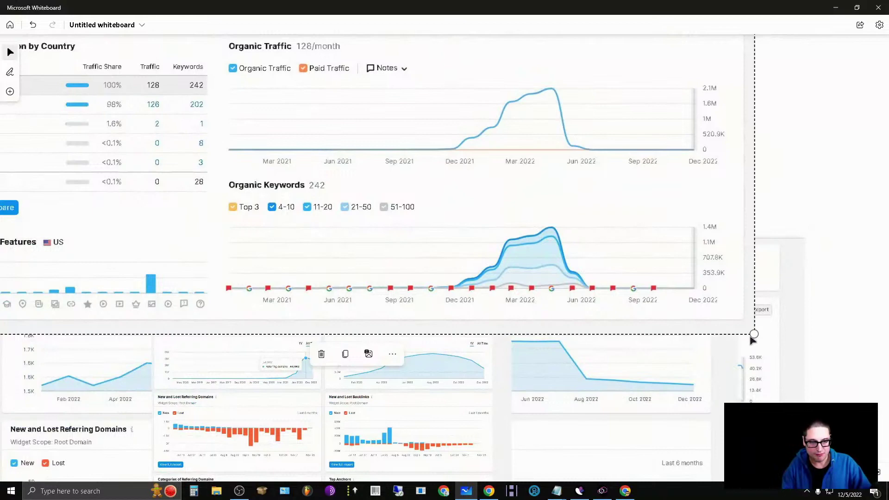
left_click_drag(753, 334, 601, 251)
left_click_drag(584, 120, 482, 189)
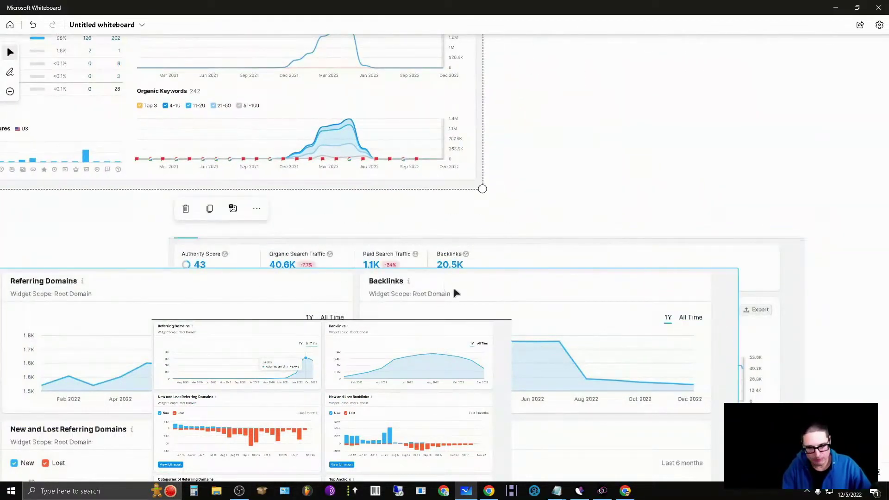
Move the backlinks grid screenshot to the top of the board and enlarge it.
left_click(416, 333)
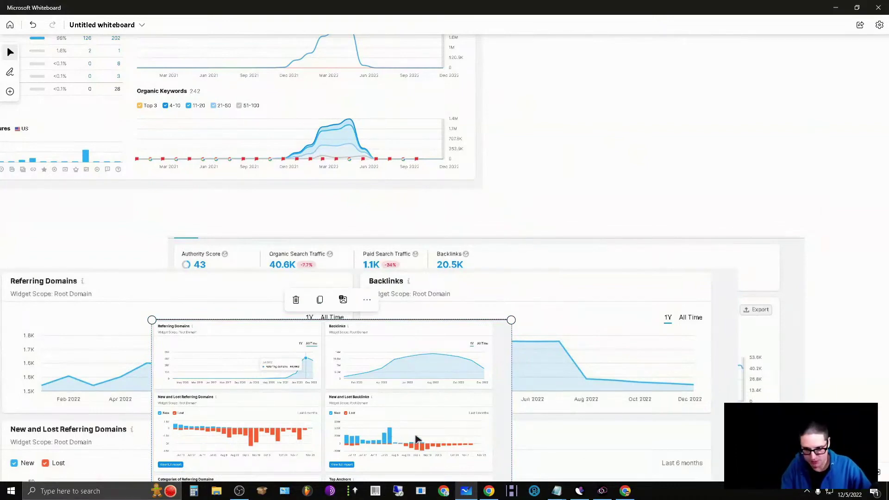
left_click(365, 310)
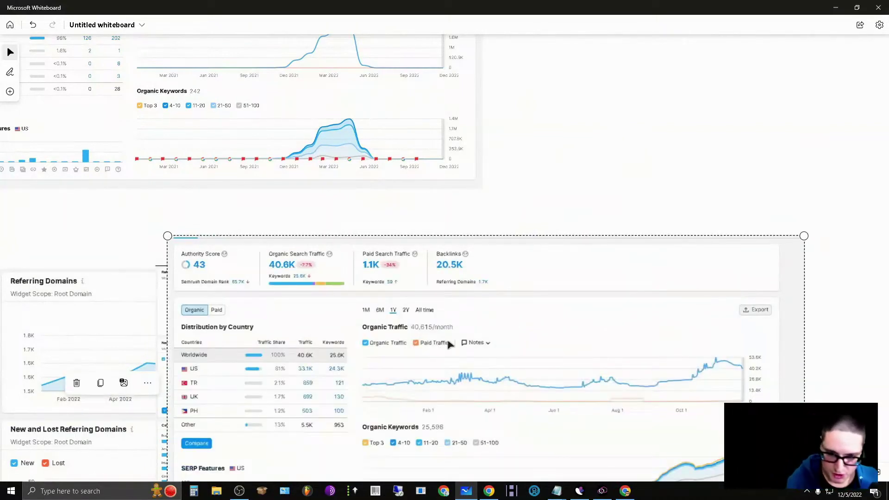
left_click_drag(448, 344, 671, 496)
left_click(377, 352)
left_click_drag(373, 350, 393, 155)
left_click_drag(535, 307, 870, 499)
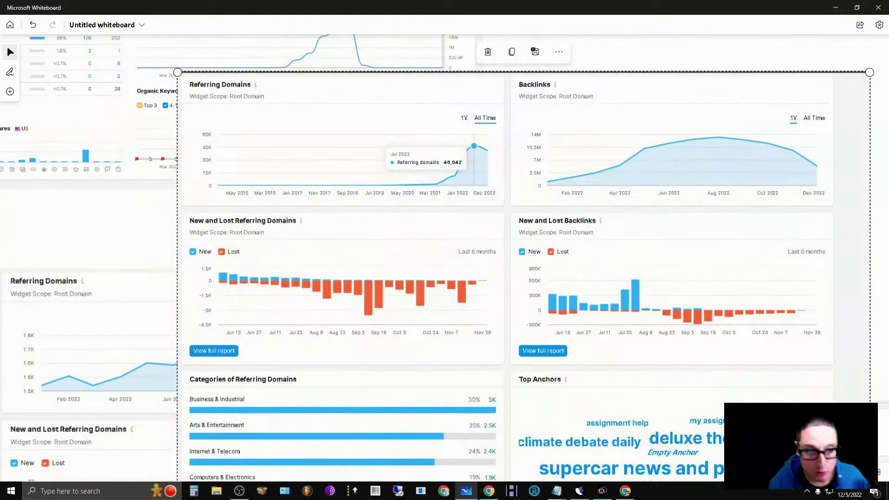
Place the Semrush overview screenshot over the board centre and minimize Whiteboard.
left_click(169, 59)
mouse_move(169, 58)
left_mouse_down()
mouse_move(220, 86)
mouse_move(337, 359)
mouse_move(370, 326)
left_mouse_up()
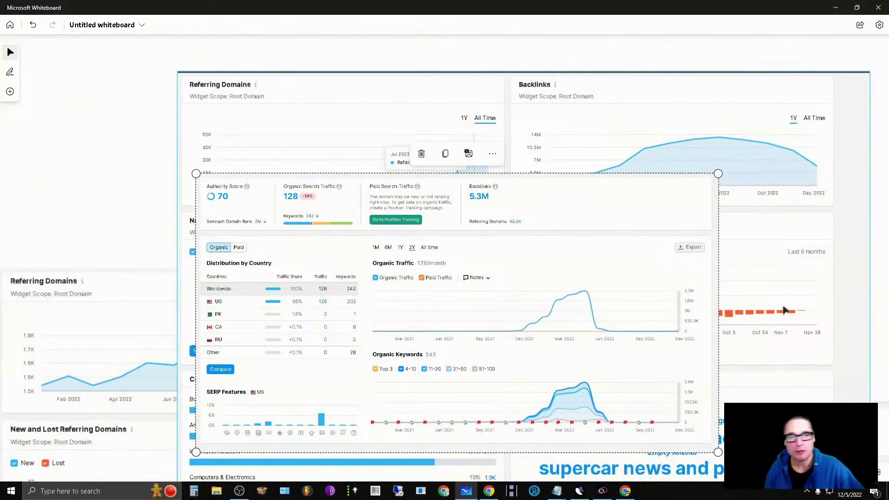
left_click(836, 8)
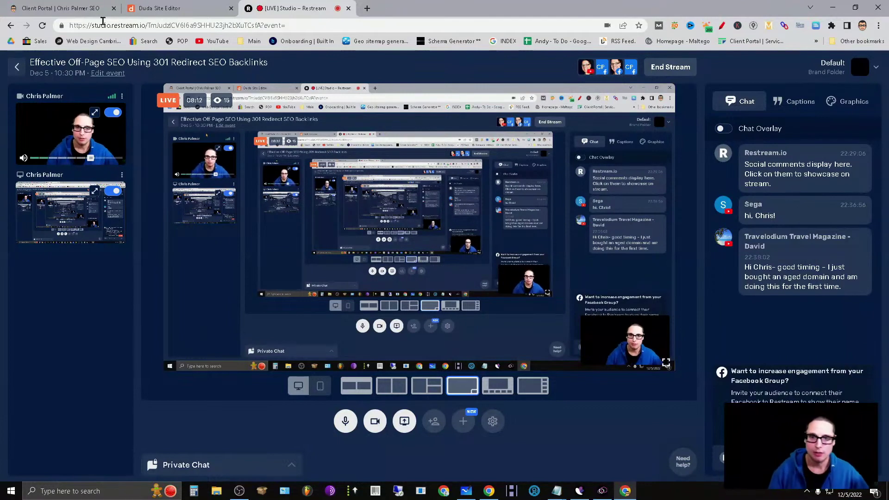
In a new Chrome tab, clear the old Google suggestion and type 'dui lawyer los angeles'.
left_click(366, 8)
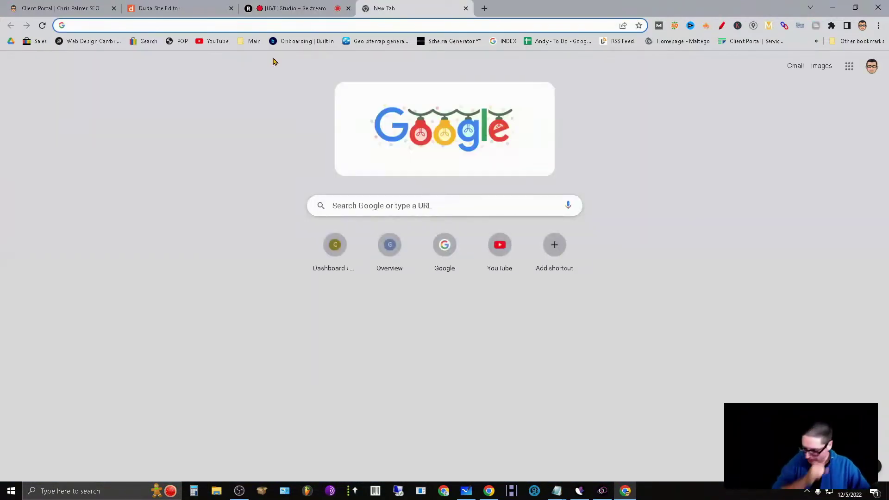
left_click(383, 205)
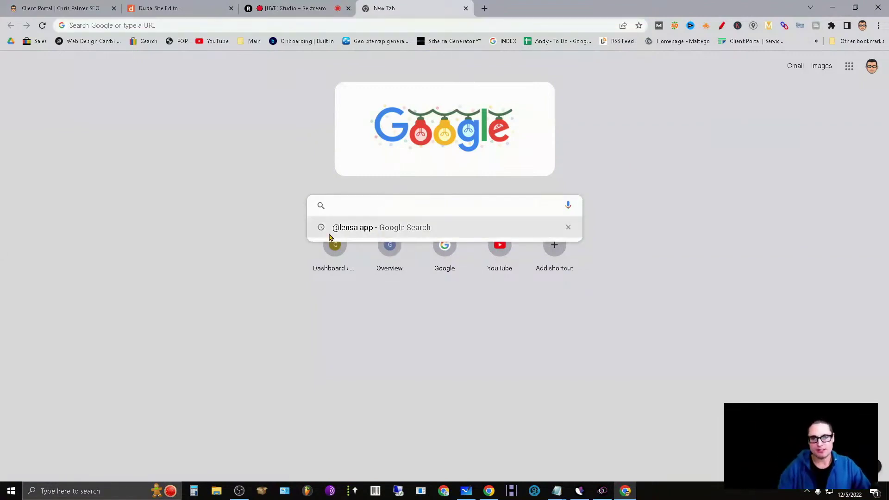
left_click(568, 228)
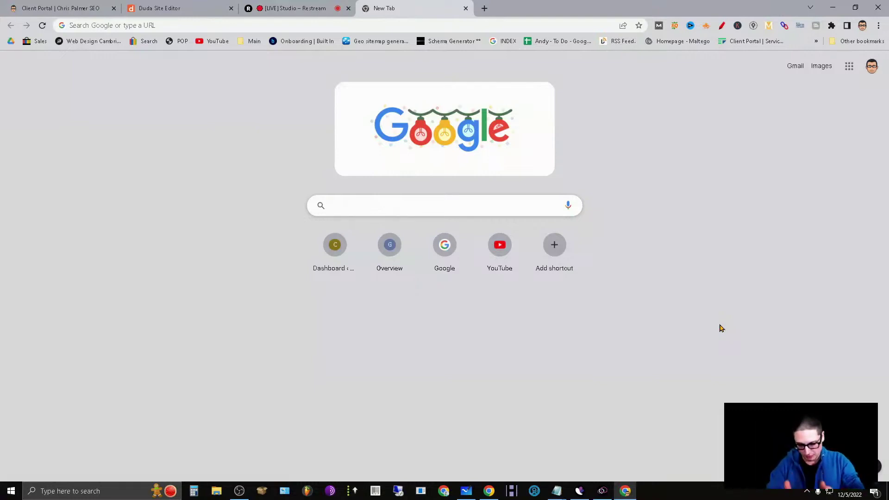
type("dui lawyer los angeles")
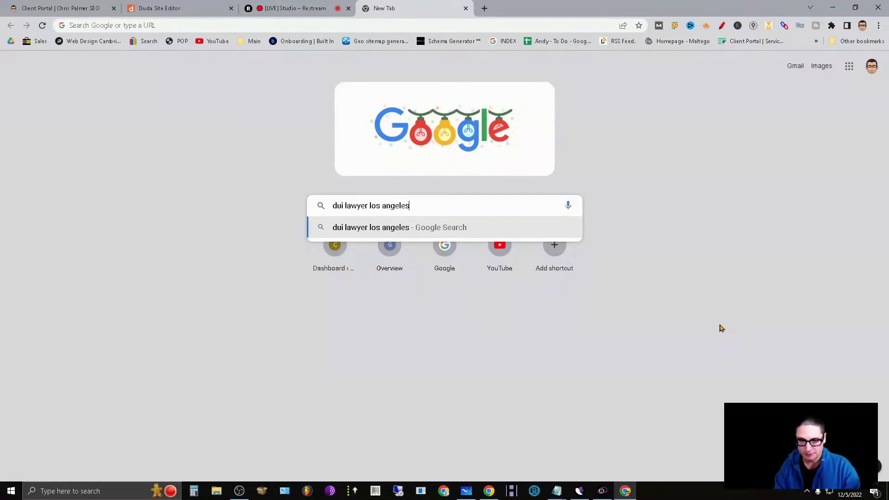
Run the 'dui lawyer los angeles' search and open the Justia result in a new tab.
key("Return")
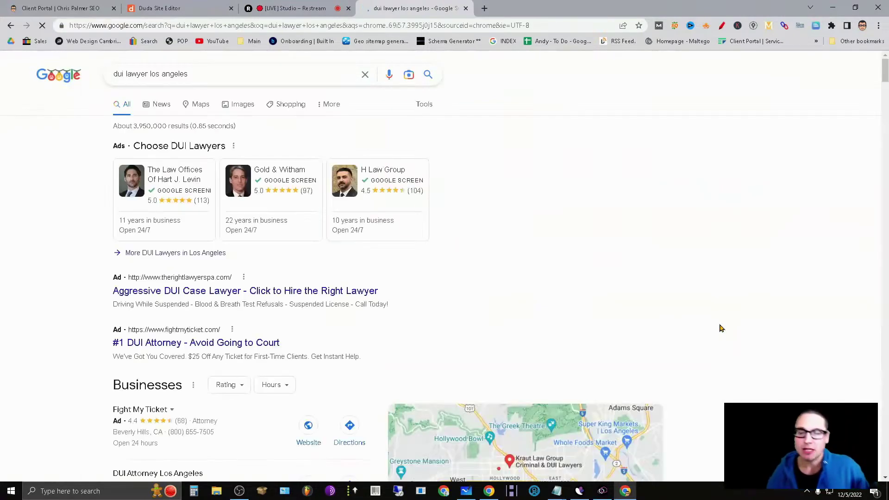
scroll(759, 357, "down", 3)
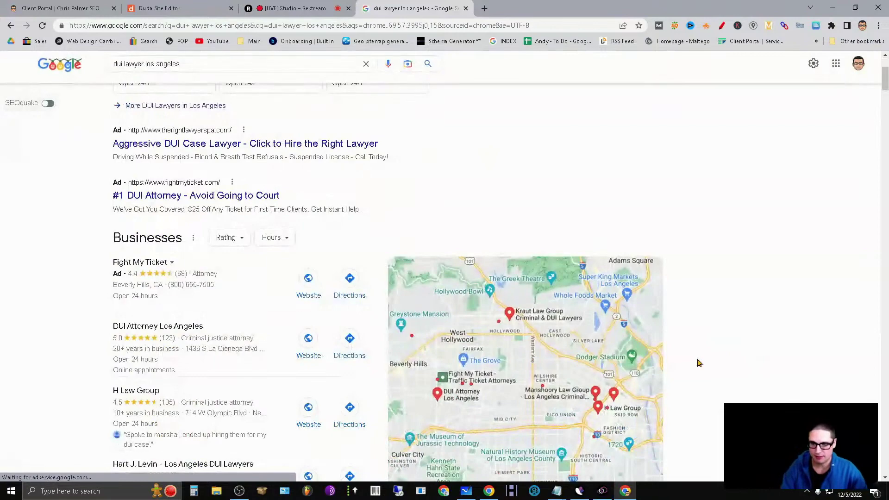
scroll(823, 369, "down", 12)
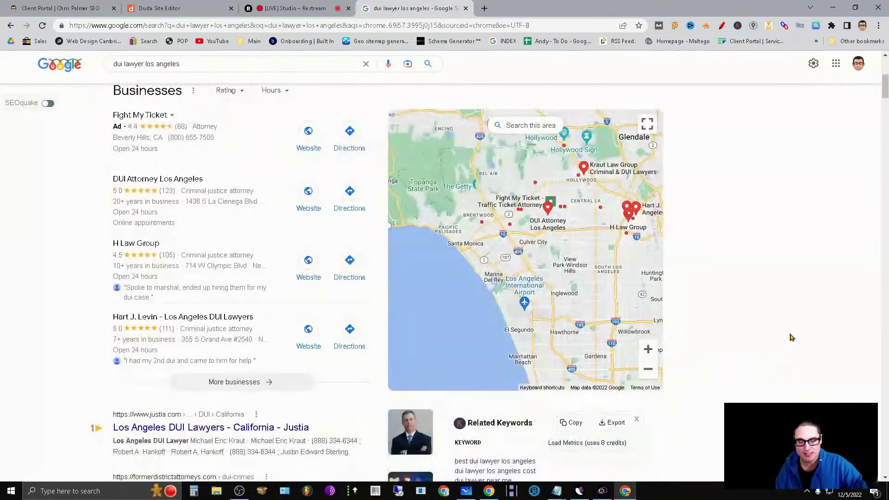
scroll(859, 367, "up", 6)
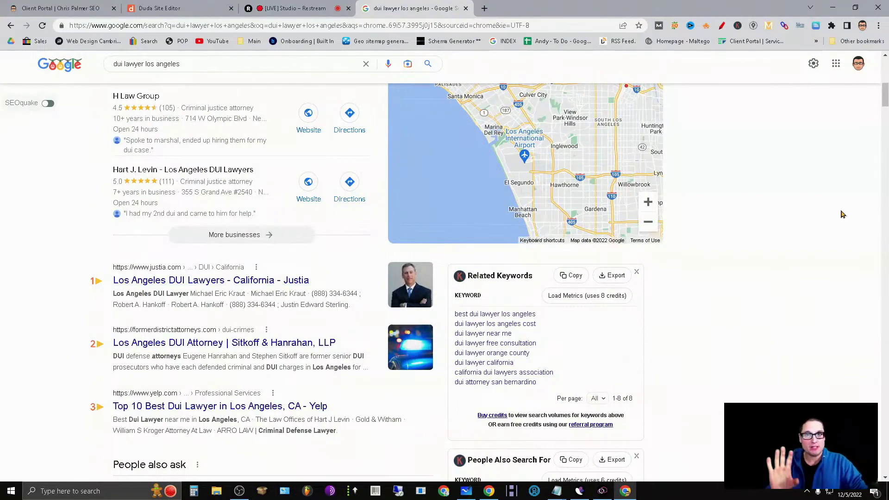
right_click(259, 280)
left_click(297, 285)
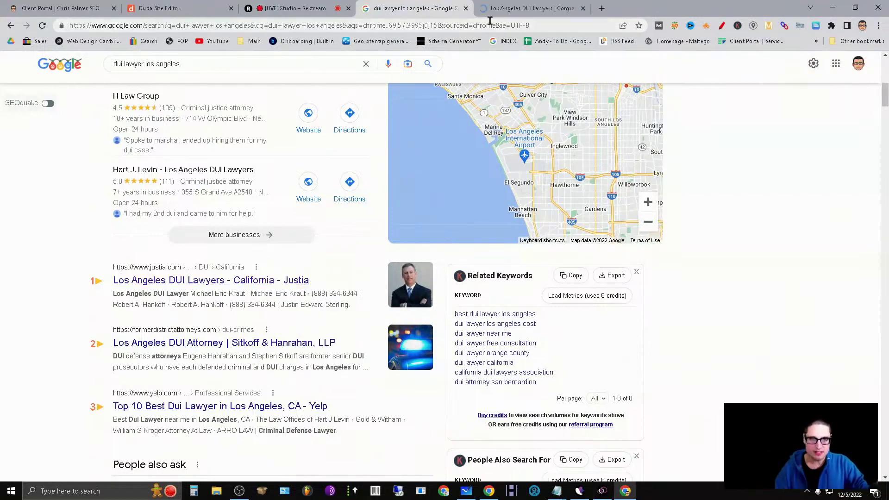
Copy the Justia 'Los Angeles DUI Lawyers' page address.
left_click(507, 10)
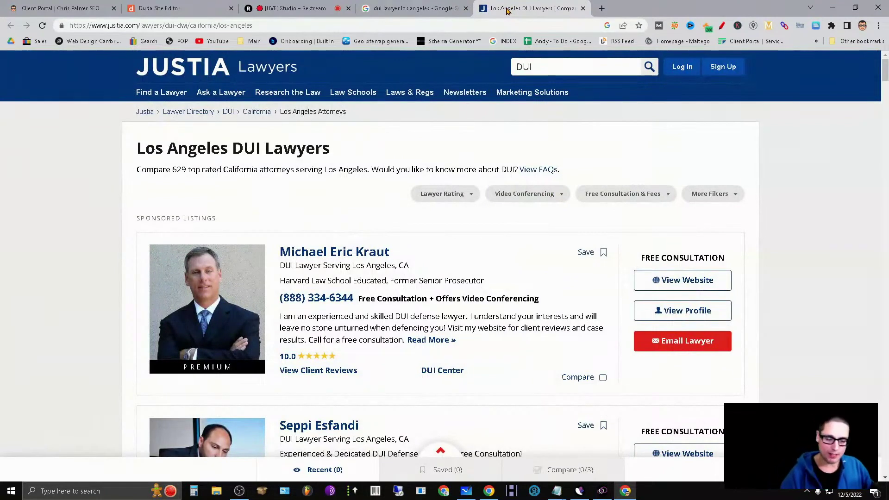
left_click(83, 27)
key("ctrl+c")
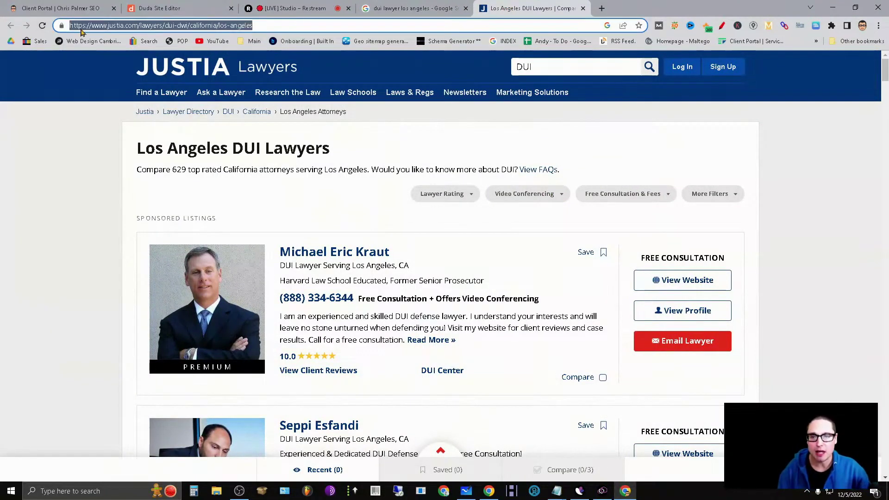
right_click(86, 28)
left_click(107, 71)
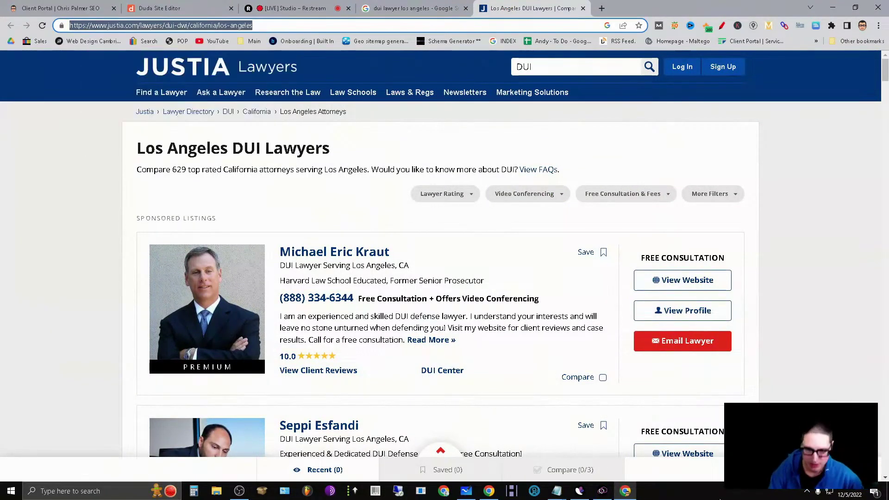
Paste the Justia address into Semrush and run an overview for justia.com/lawyers/.
left_click(602, 491)
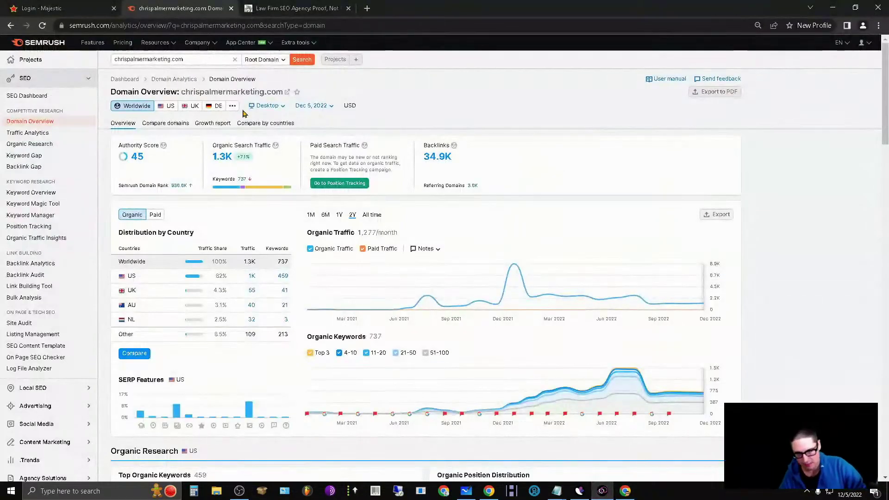
triple_click(213, 63)
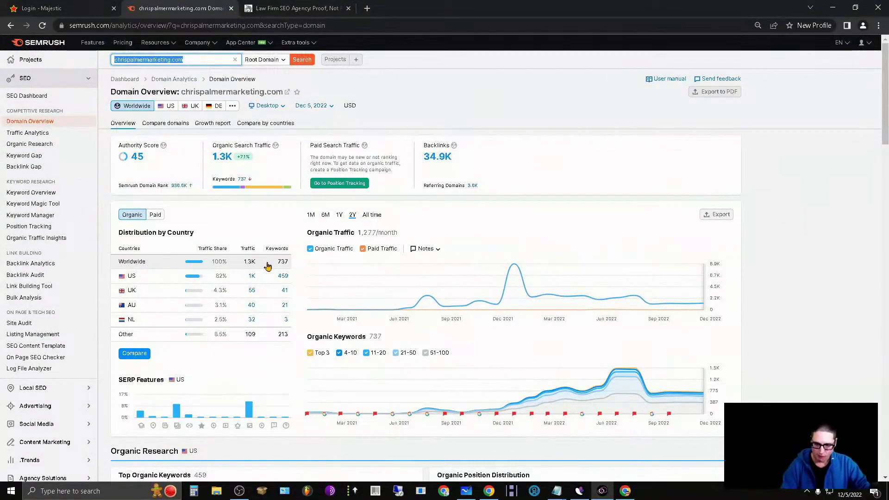
key("ctrl+v")
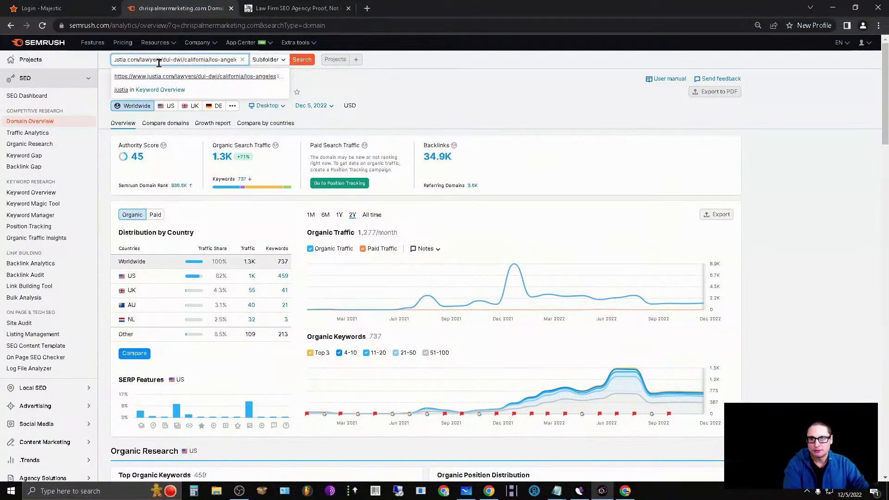
left_click_drag(162, 60, 237, 60)
key("BackSpace")
left_click(301, 59)
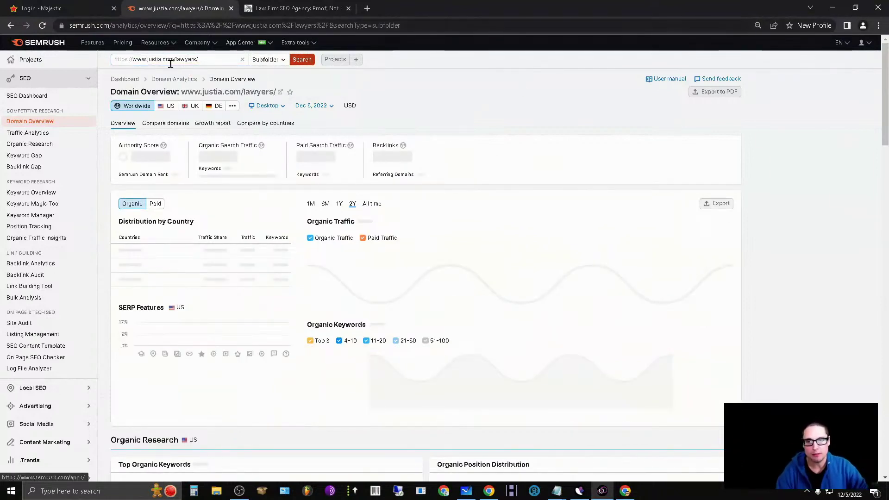
Load the justia.com root domain overview: Authority Score 79, 5.6M traffic, 209.6M backlinks.
left_click_drag(176, 60, 231, 61)
key("BackSpace")
left_click(246, 79)
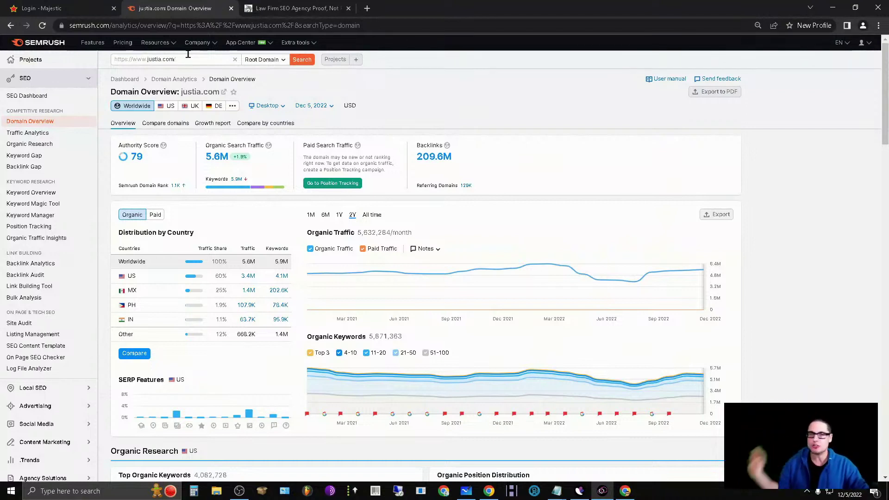
scroll(481, 134, "down", 10)
scroll(604, 224, "down", 12)
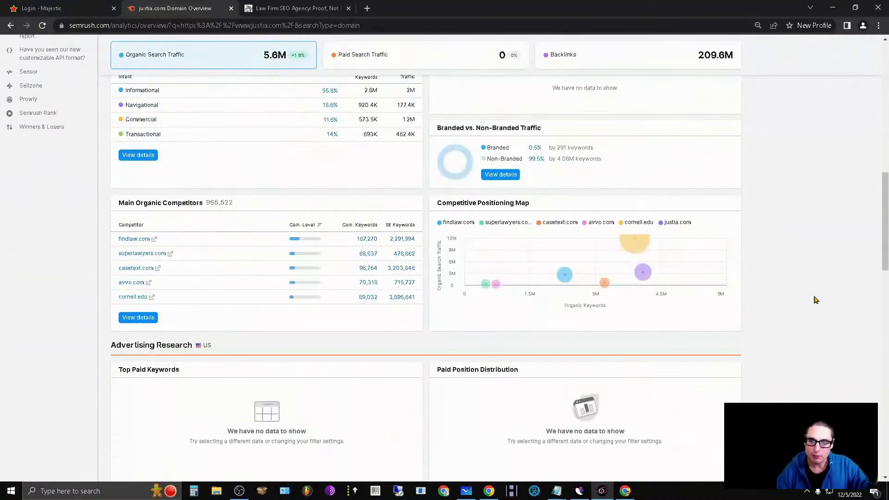
scroll(401, 377, "up", 9)
scroll(68, 248, "up", 3)
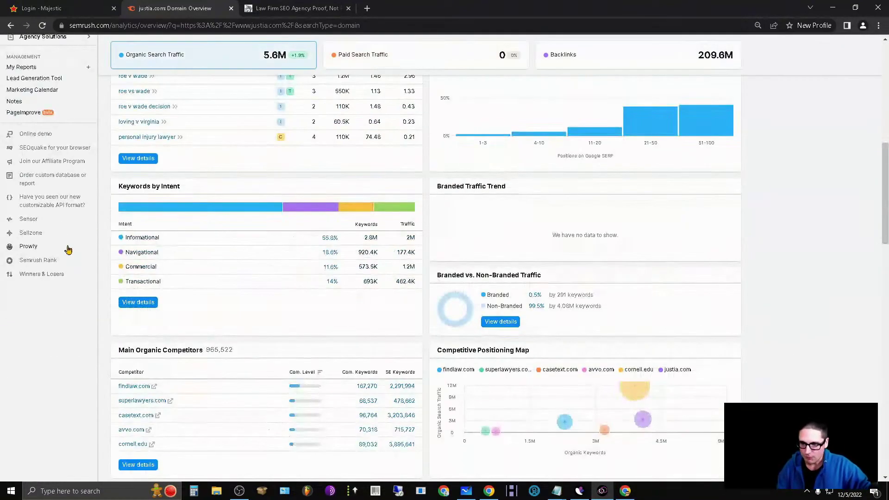
scroll(78, 177, "up", 3)
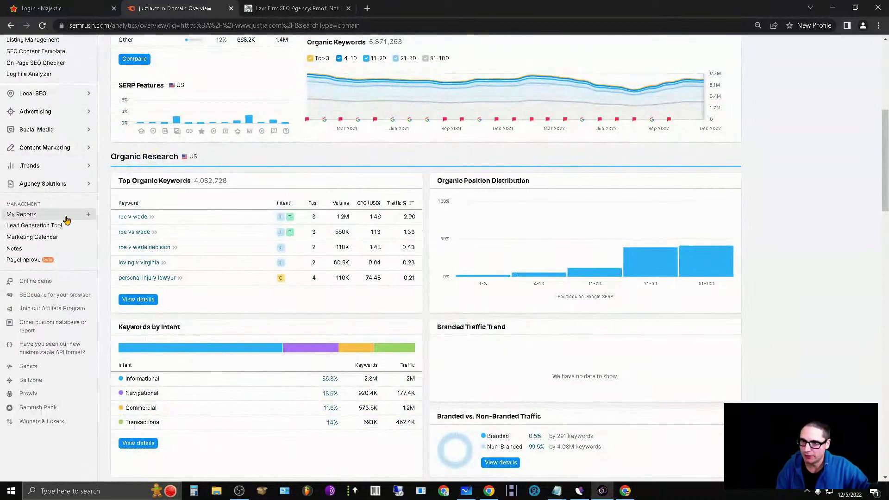
scroll(117, 211, "up", 3)
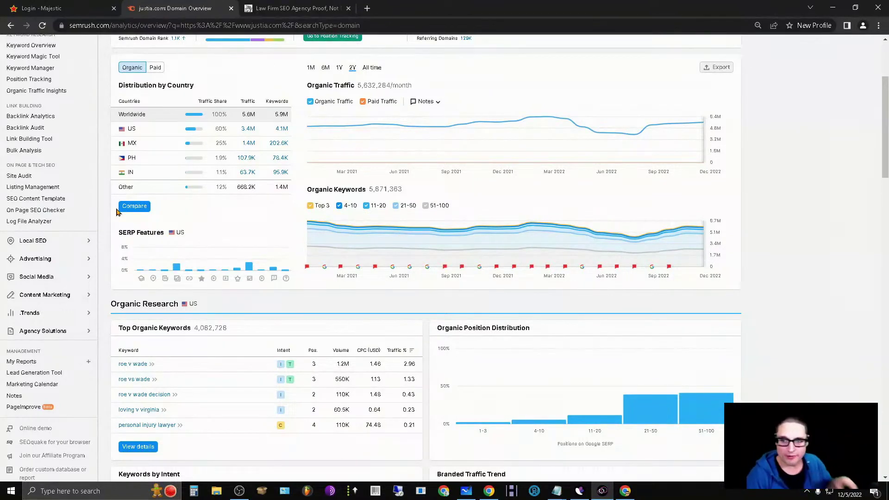
scroll(44, 136, "up", 3)
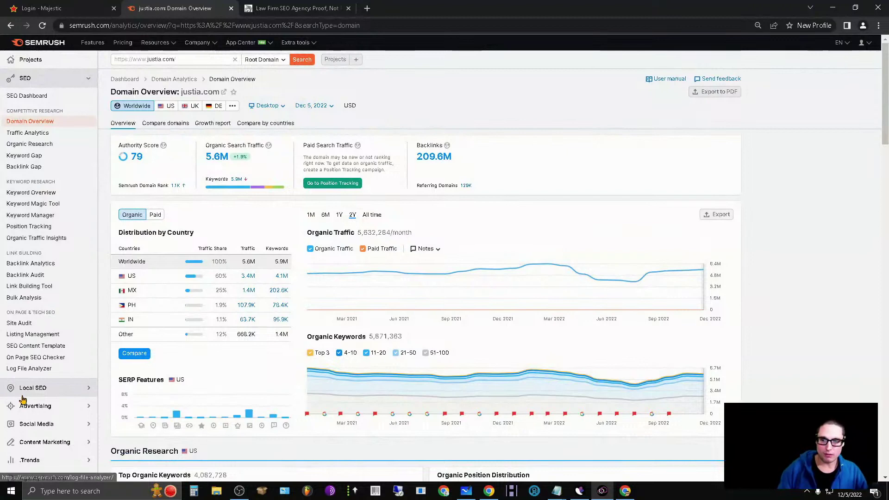
left_click(42, 298)
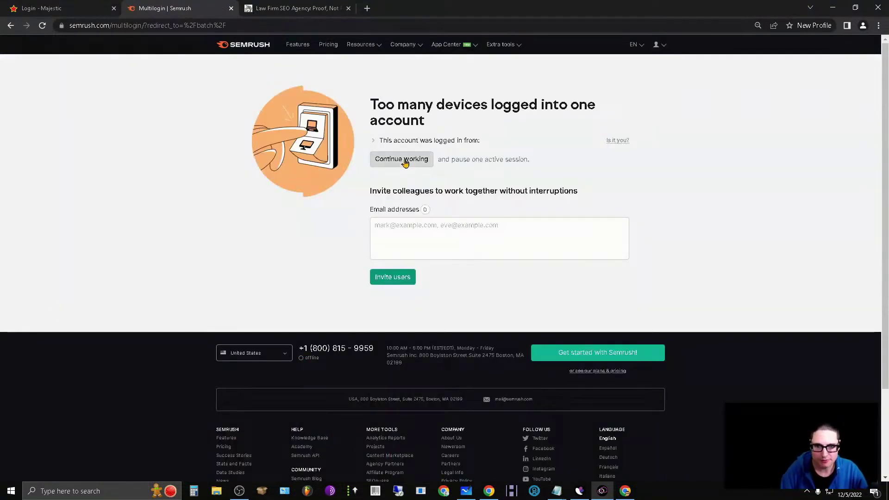
left_click(401, 159)
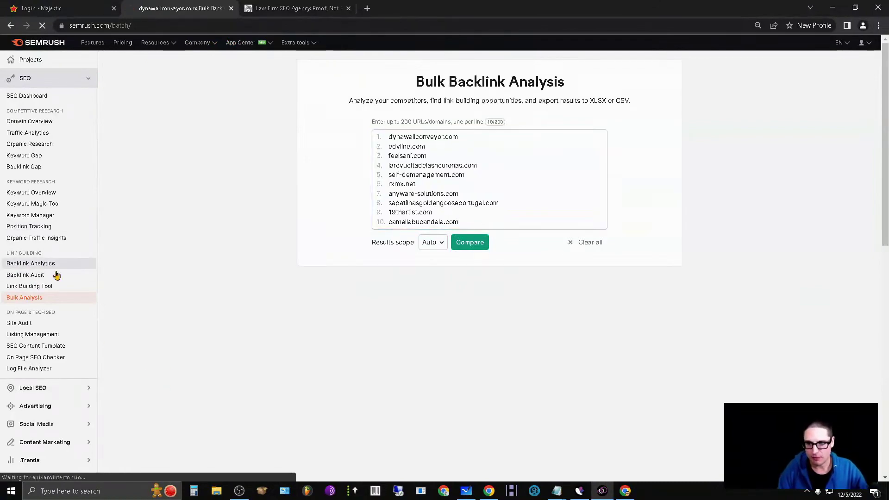
left_click(55, 270)
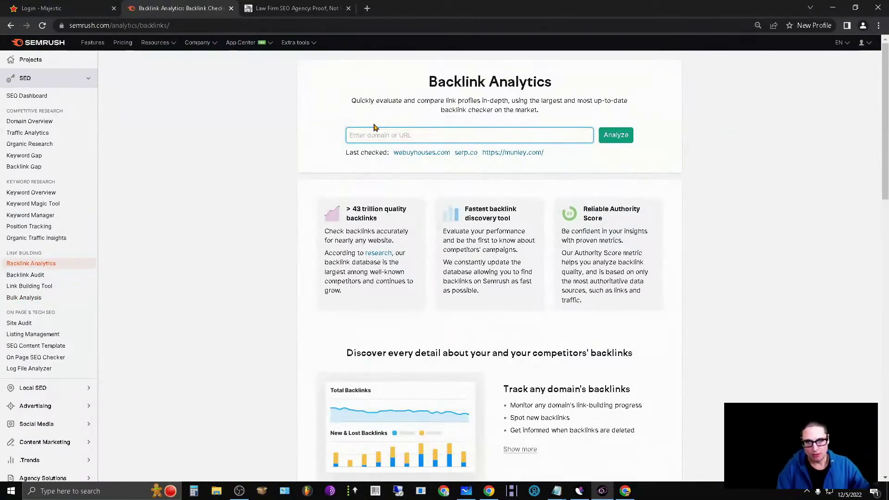
key("ctrl+v")
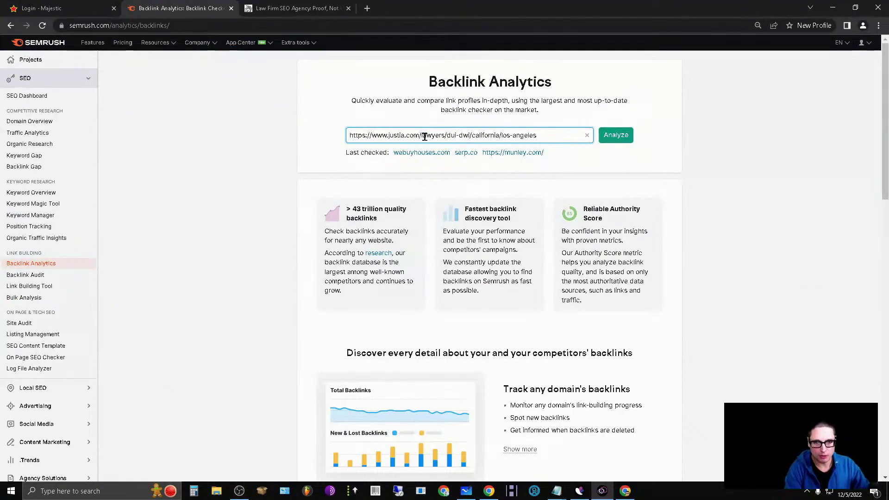
left_click_drag(422, 136, 621, 166)
key("BackSpace")
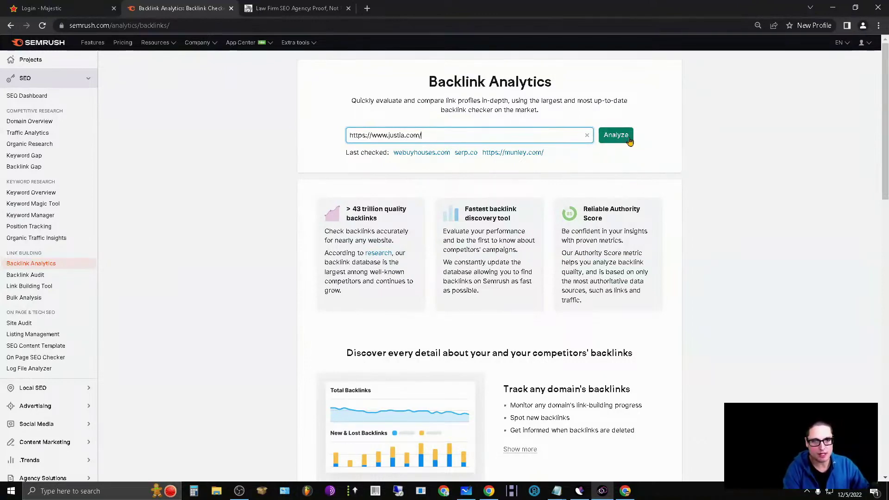
left_click(628, 139)
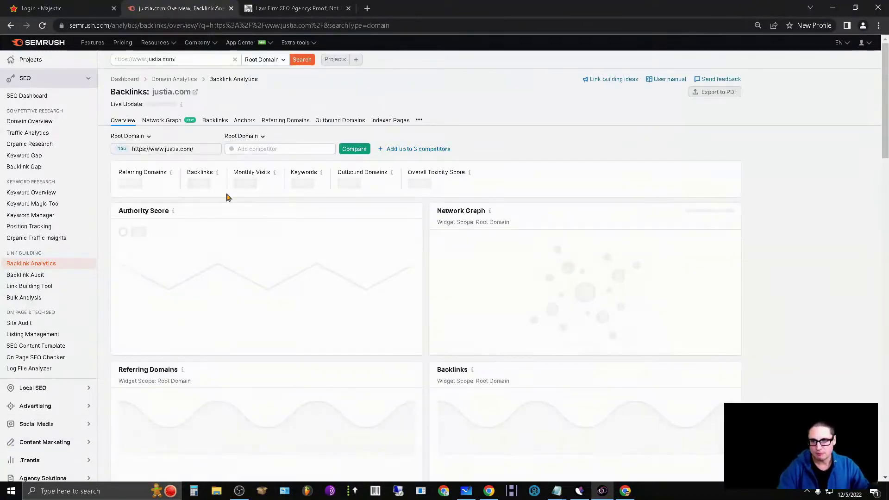
scroll(266, 329, "down", 6)
scroll(282, 372, "down", 3)
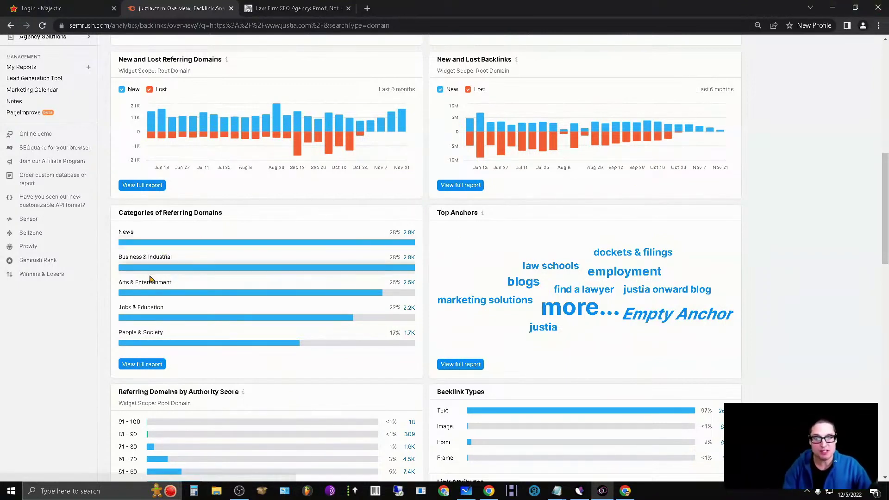
Open the fourth 'dui lawyer los angeles' result, losangelesduiattorney.com, in a new window.
left_click(832, 8)
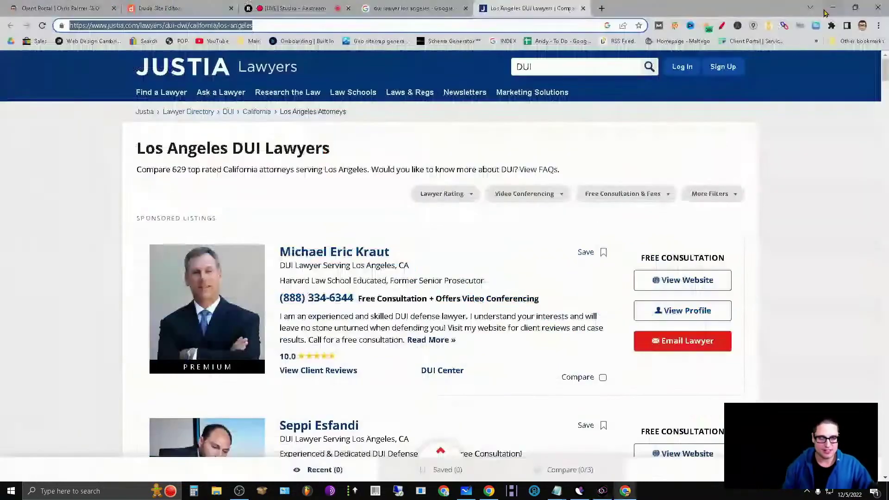
left_click(409, 8)
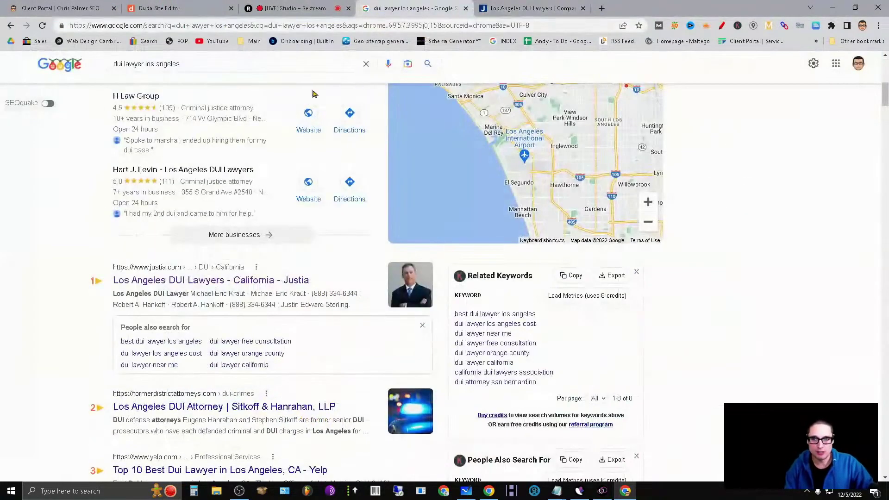
scroll(295, 435, "down", 3)
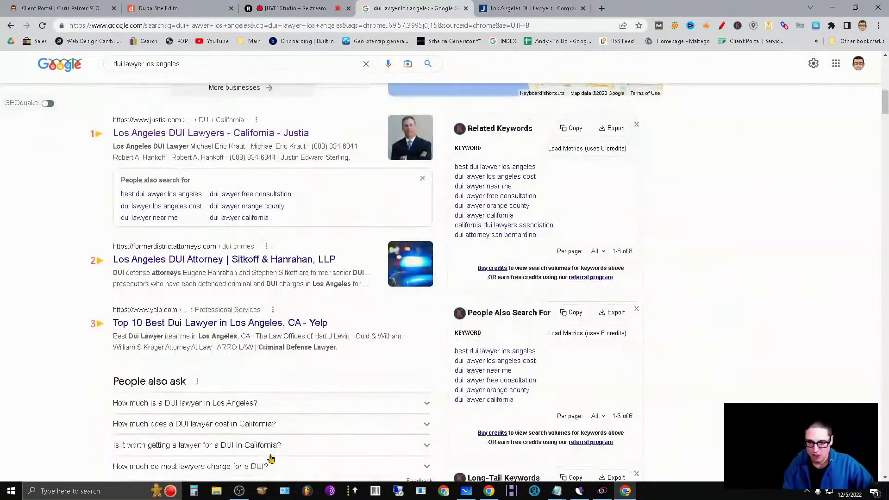
scroll(287, 391, "down", 3)
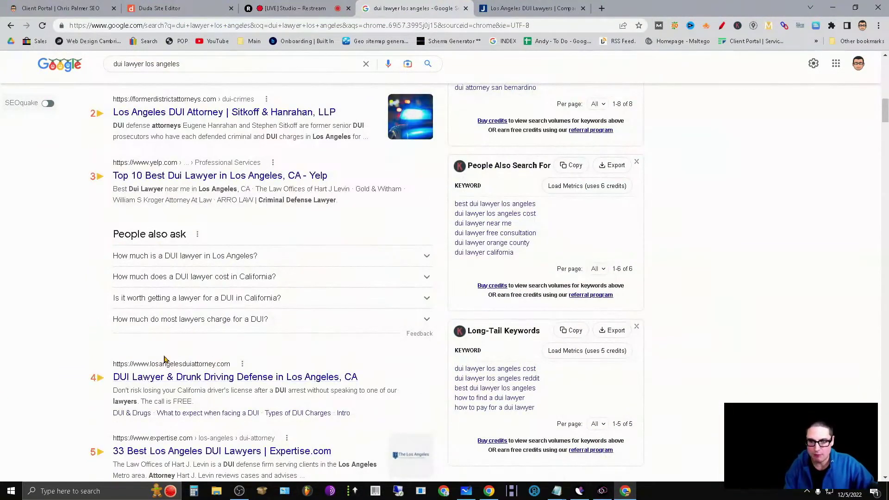
right_click(195, 386)
right_click(169, 247)
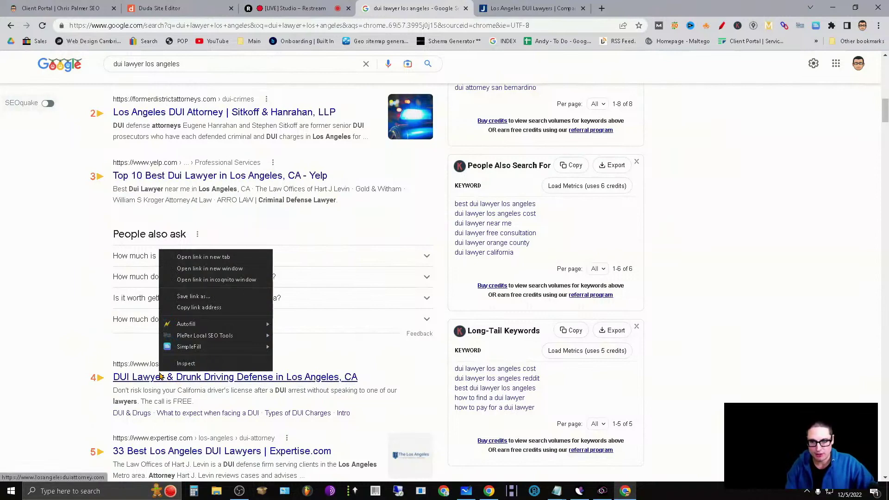
left_click(259, 256)
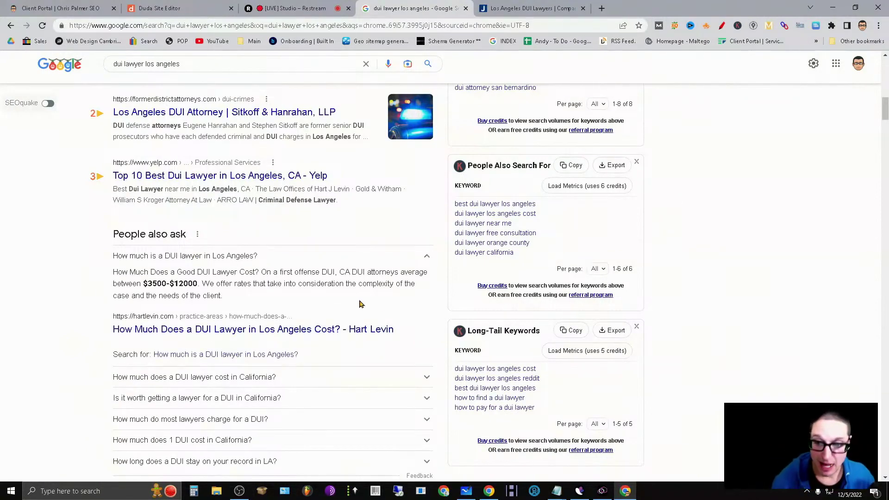
scroll(58, 368, "down", 3)
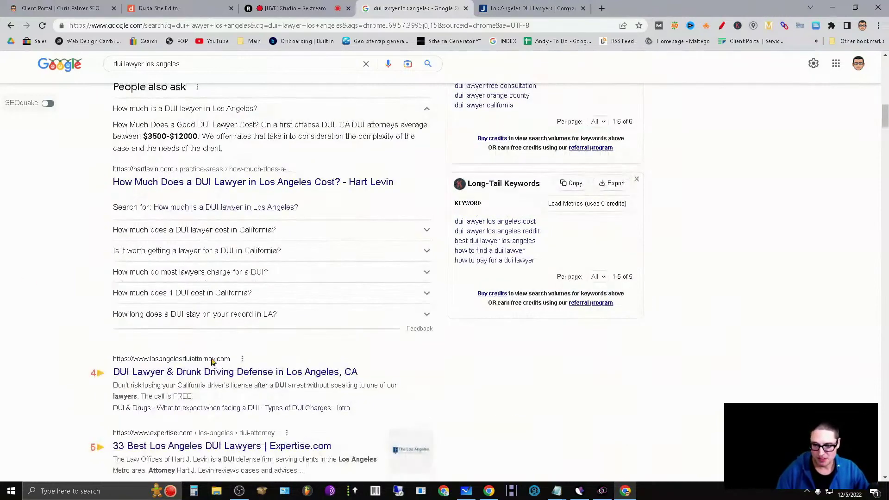
right_click(272, 372)
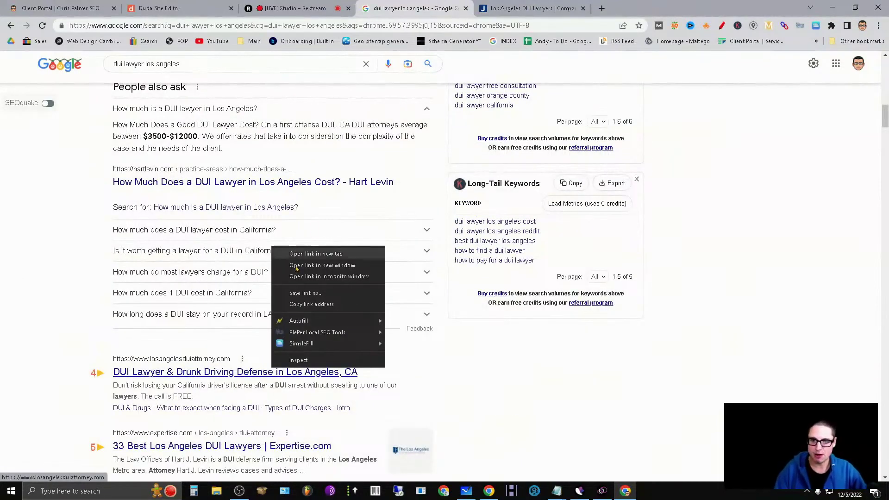
left_click(324, 266)
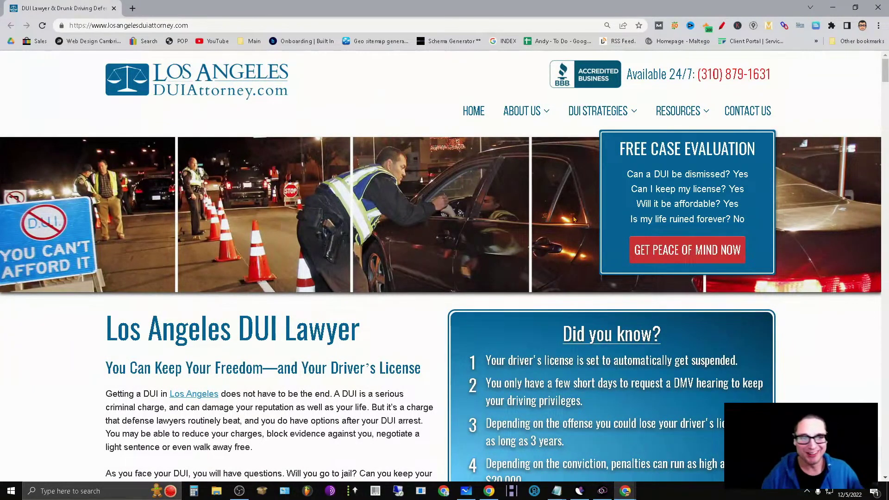
Copy the losangelesduiattorney.com address and select justia.com in Semrush's backlink search box.
left_click(218, 26)
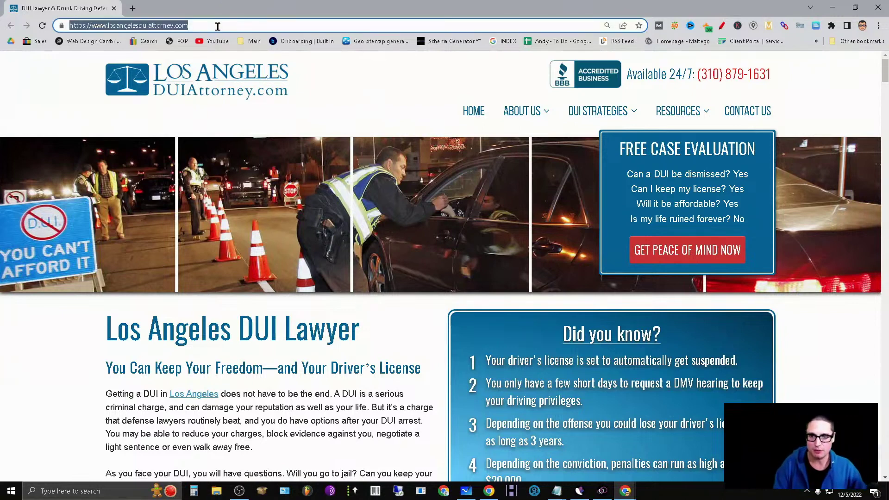
right_click(218, 25)
left_click(241, 63)
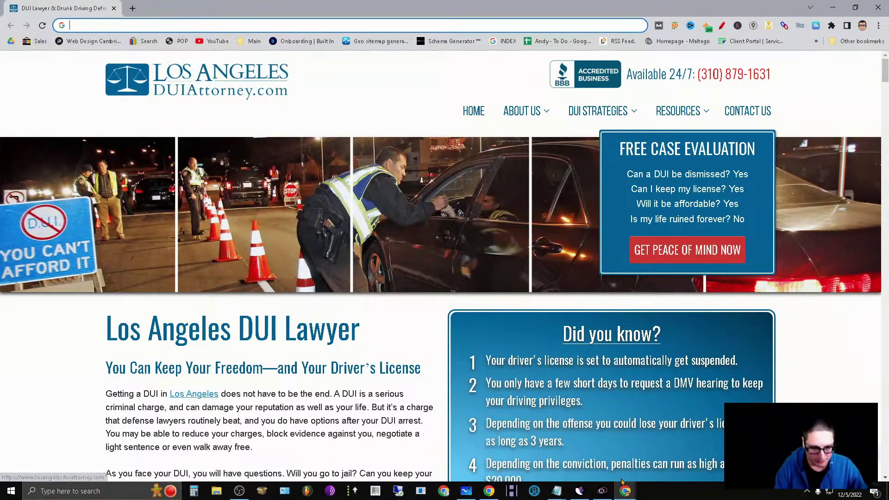
left_click(602, 491)
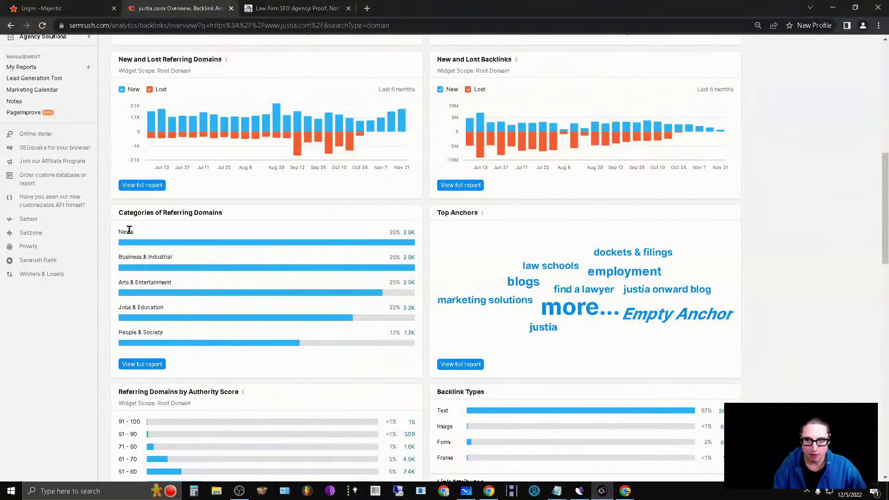
scroll(230, 317, "up", 3)
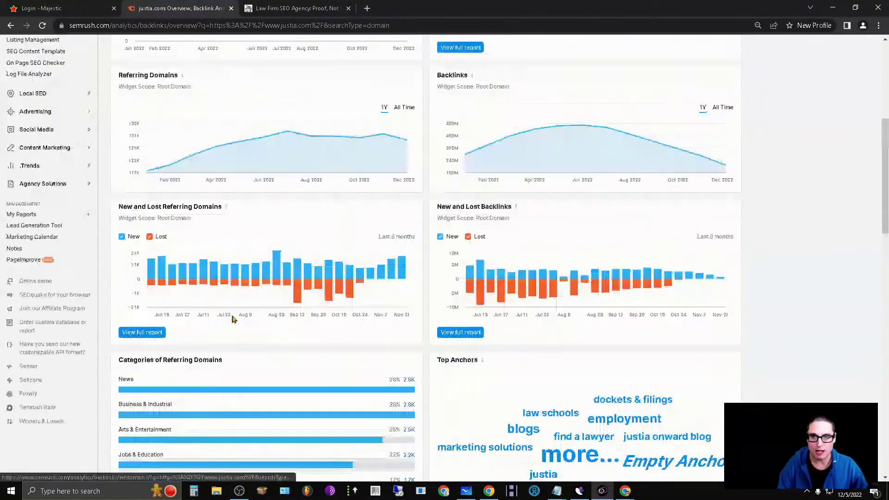
scroll(231, 317, "up", 6)
left_click(199, 58)
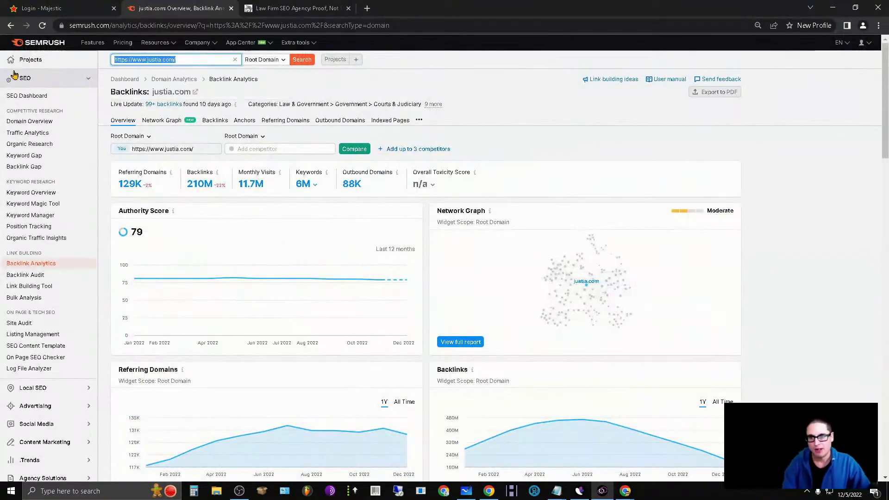
Analyse losangelesduiattorney.com backlinks: Authority Score 41, 2.7K referring domains, 13.9K backlinks.
key("ctrl+v")
key("Return")
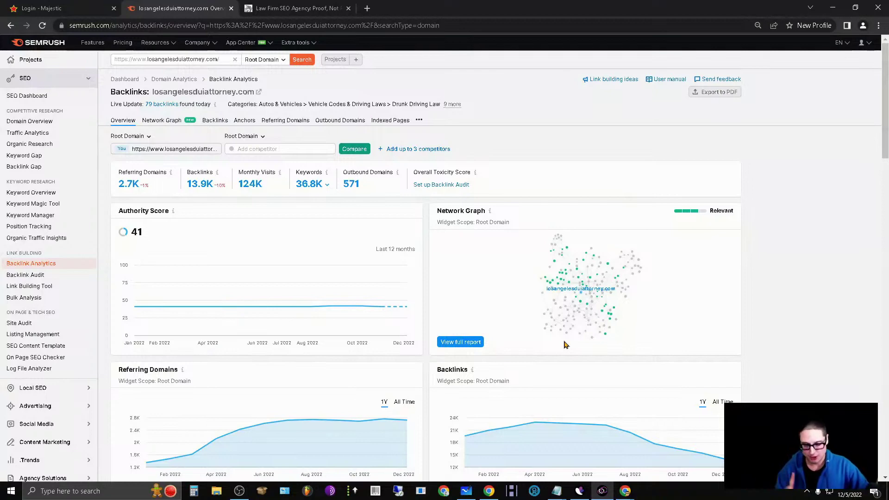
scroll(439, 282, "down", 3)
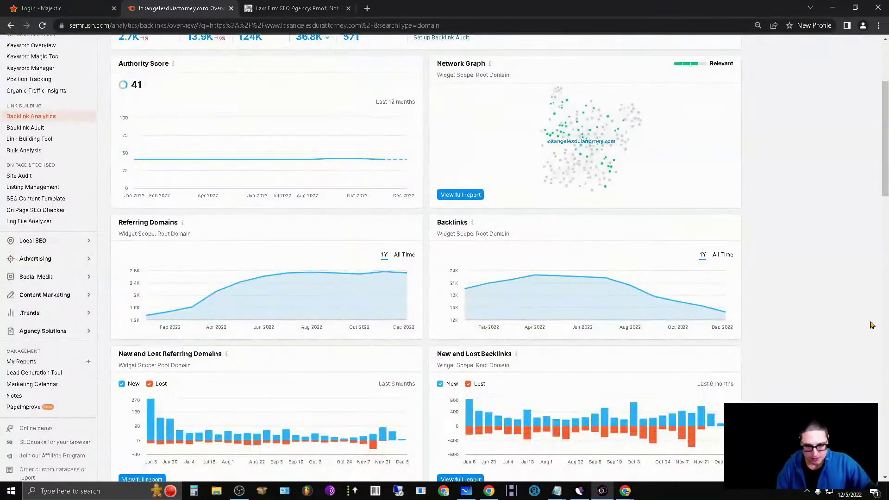
scroll(770, 350, "down", 3)
scroll(454, 352, "down", 3)
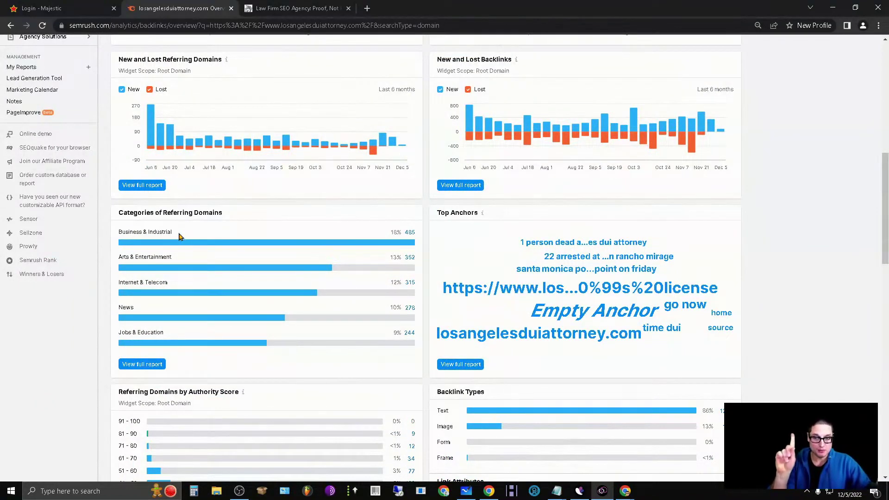
left_click_drag(119, 232, 126, 232)
left_click(188, 264)
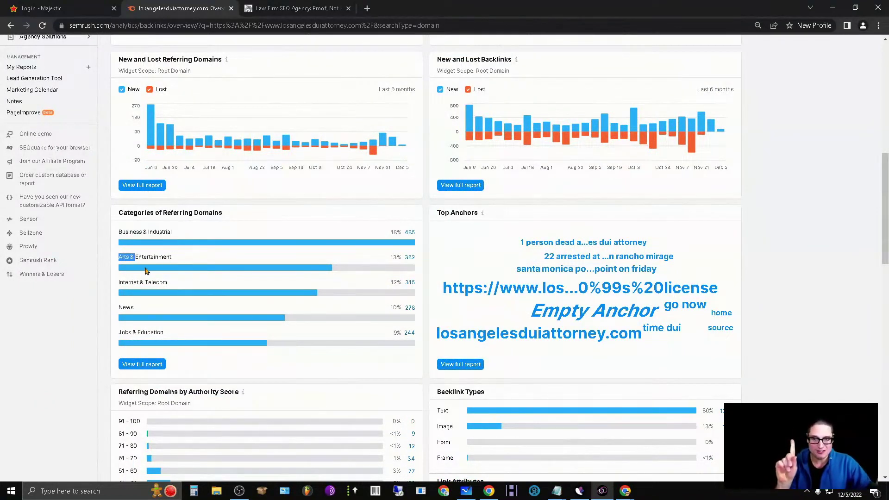
left_click_drag(173, 336, 158, 331)
left_click(161, 313)
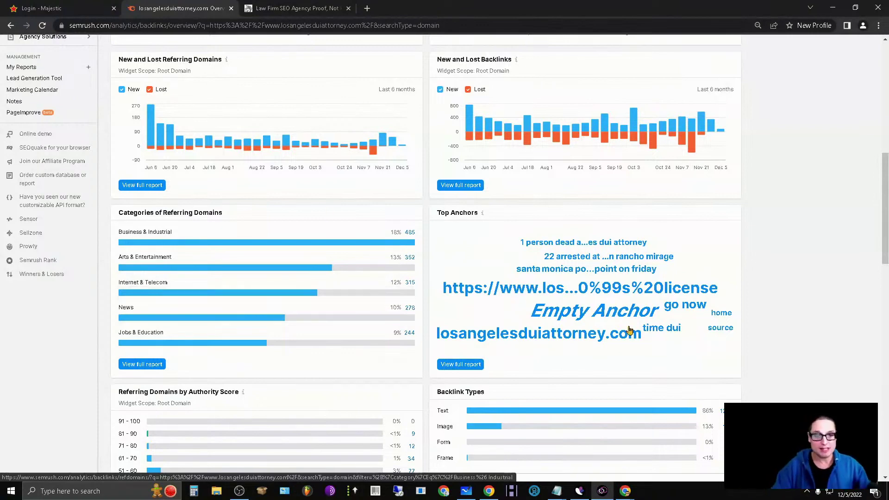
scroll(805, 352, "up", 6)
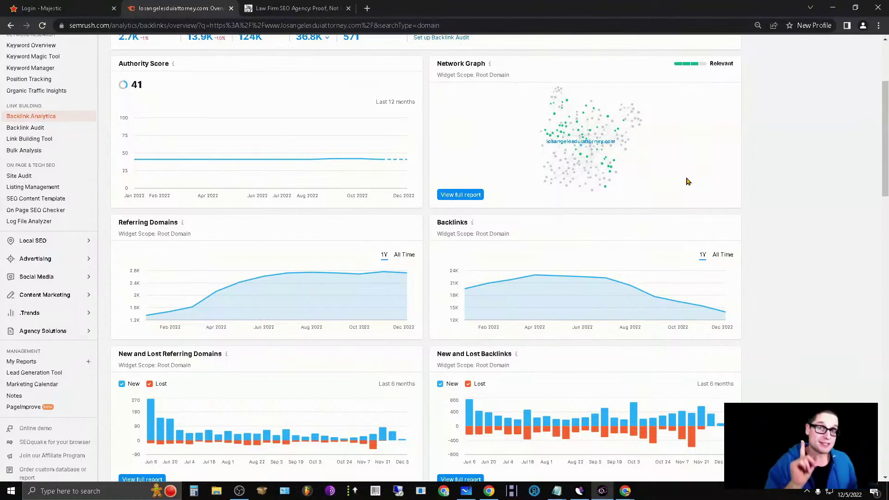
scroll(638, 188, "up", 3)
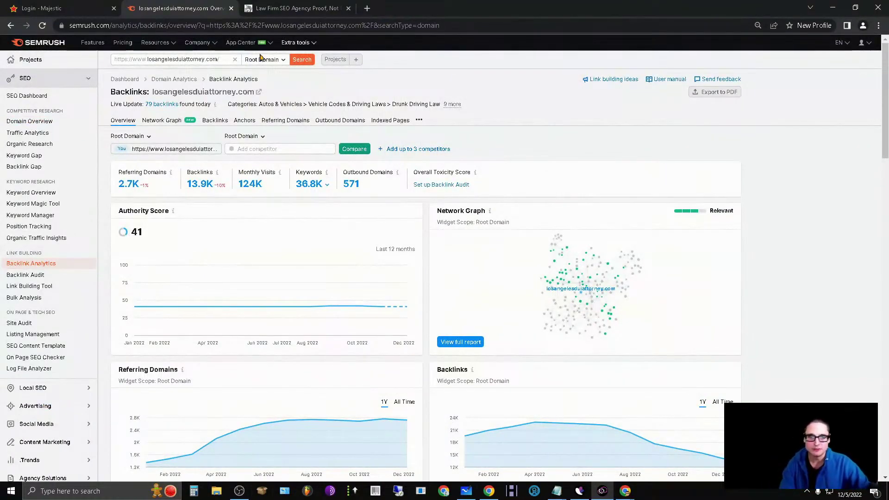
Return to justia.com's backlink overview showing 11.7M monthly visits and 88K outbound domains.
left_click(367, 8)
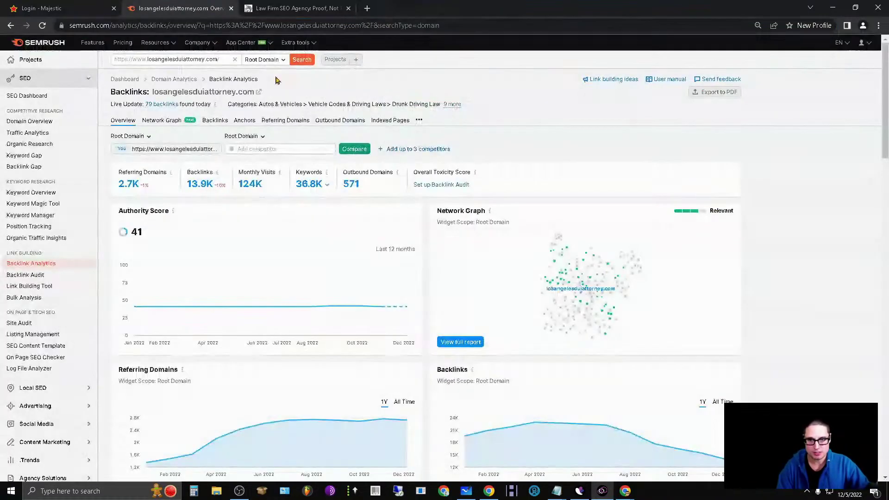
left_click(465, 8)
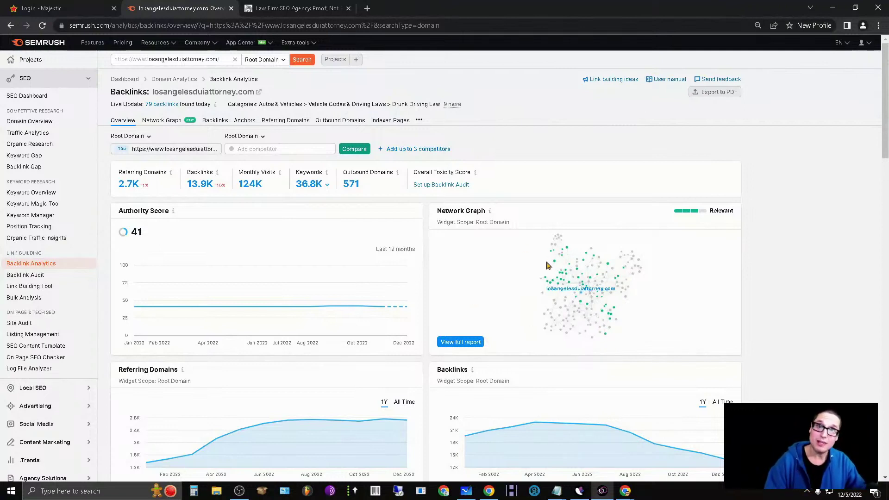
left_click(10, 25)
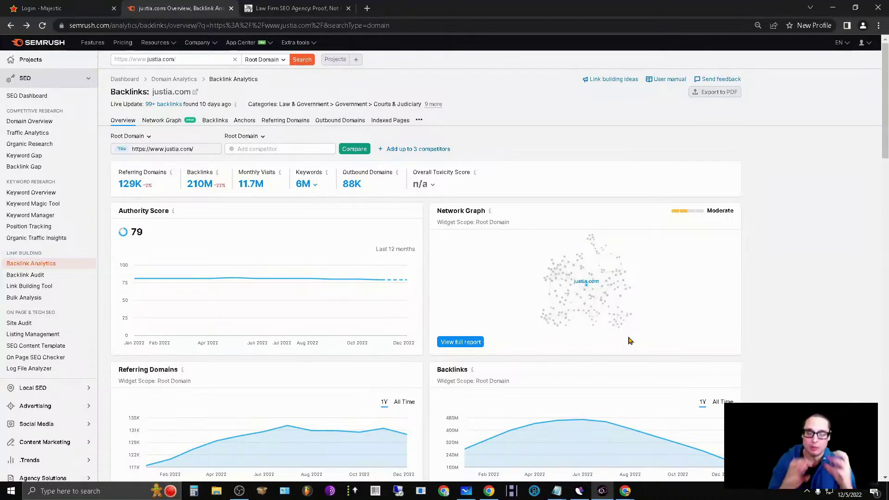
Go back to webuyhouses.com's Domain Overview (Authority Score 43, 20.5K backlinks) and review it.
left_click(11, 25)
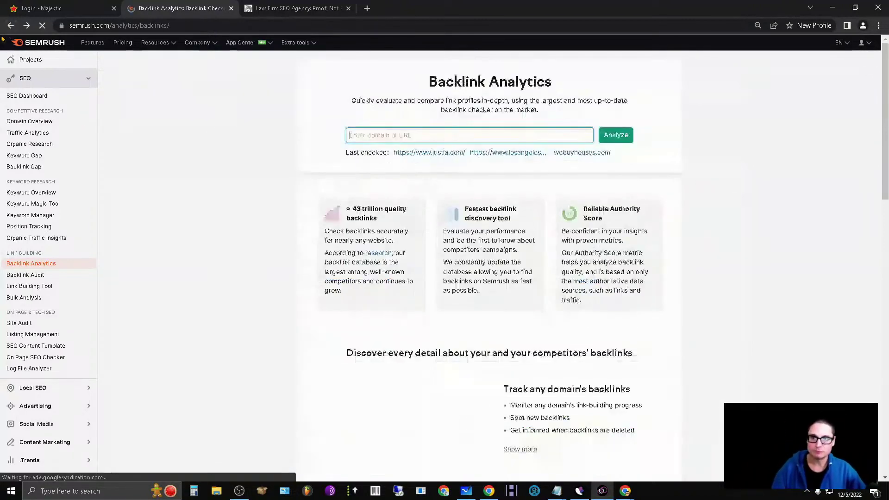
left_click(9, 25)
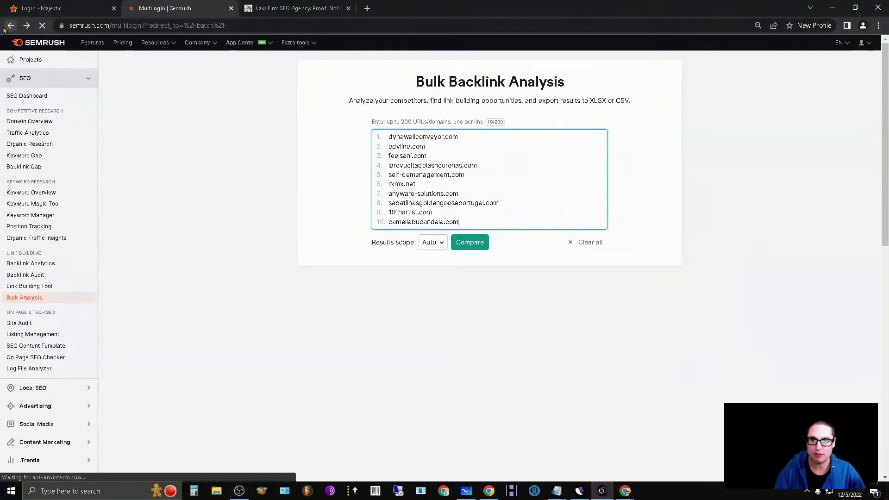
left_click(5, 29)
left_click(4, 29)
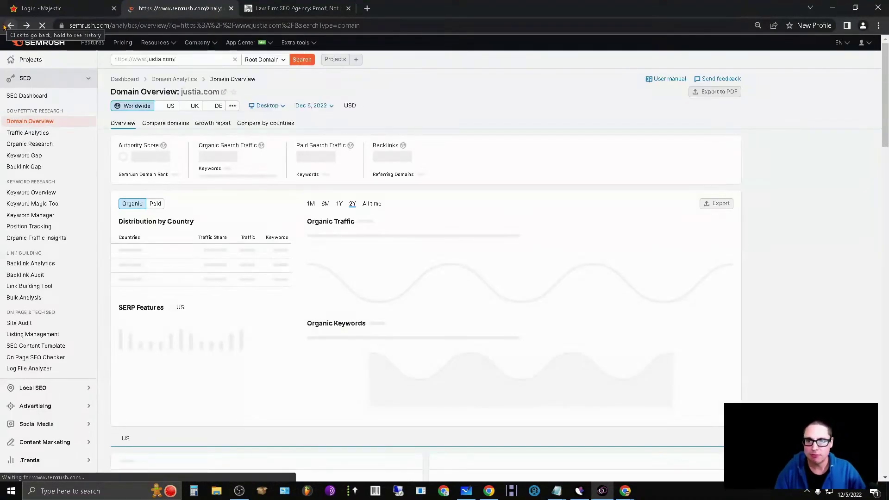
left_click(12, 26)
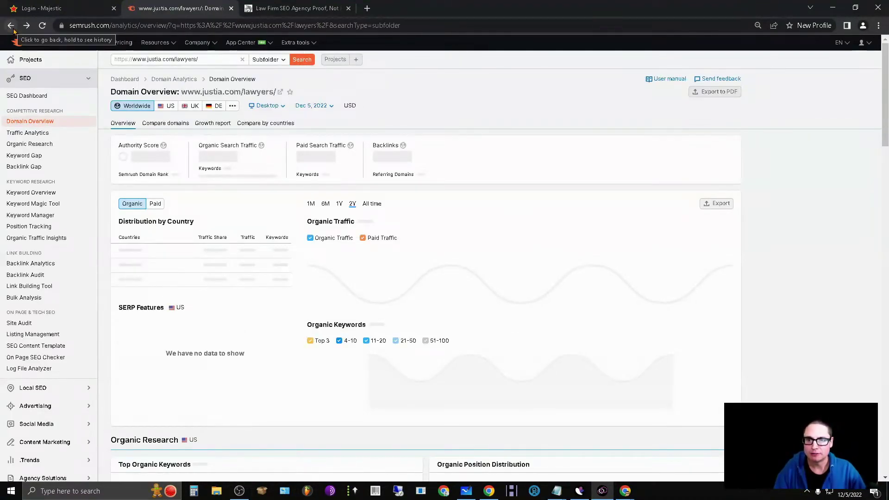
left_click(13, 28)
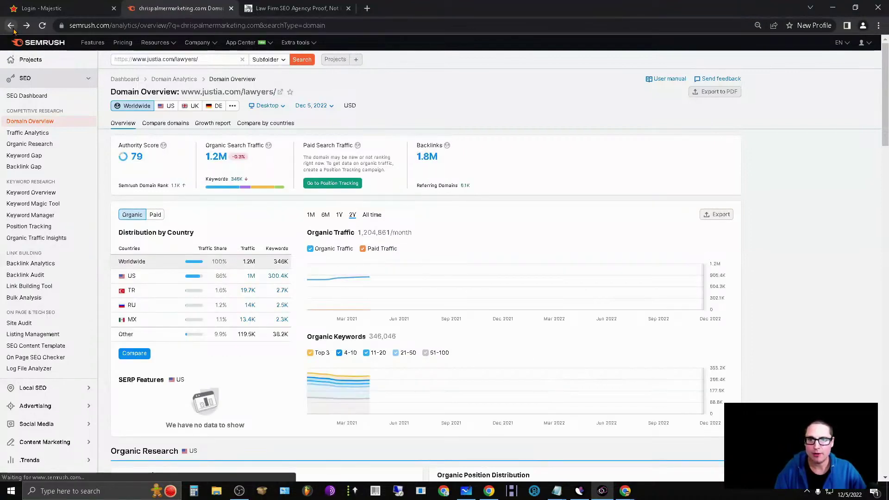
left_click(11, 26)
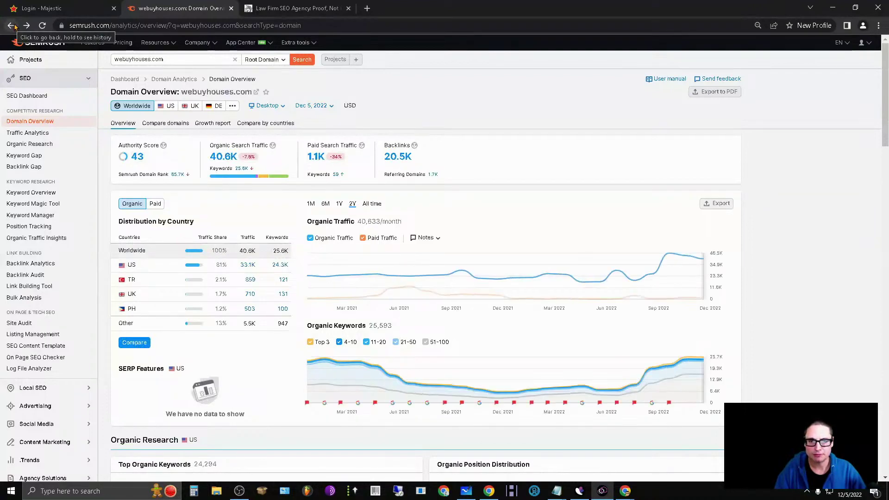
scroll(754, 342, "down", 15)
scroll(756, 335, "up", 10)
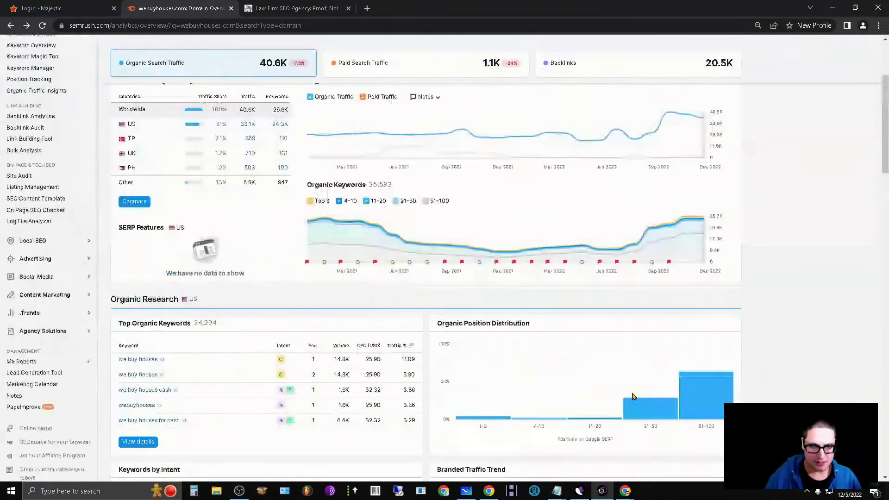
scroll(181, 259, "down", 9)
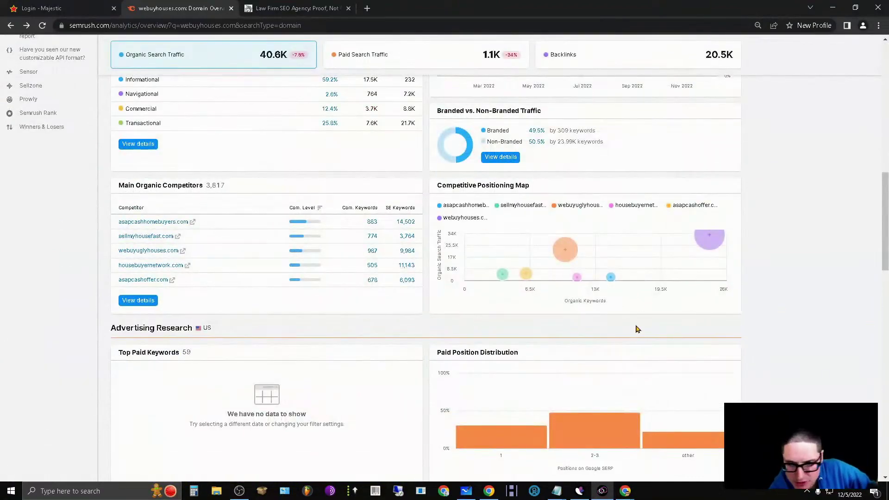
scroll(664, 431, "up", 10)
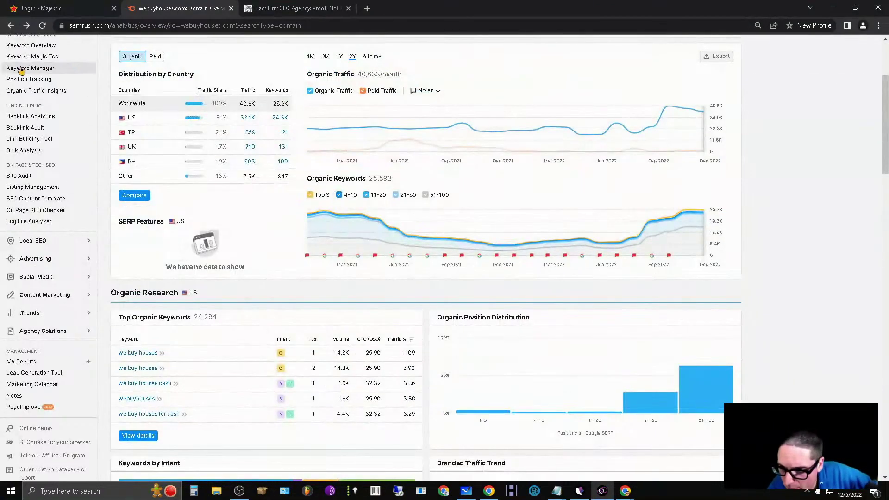
scroll(76, 310, "up", 3)
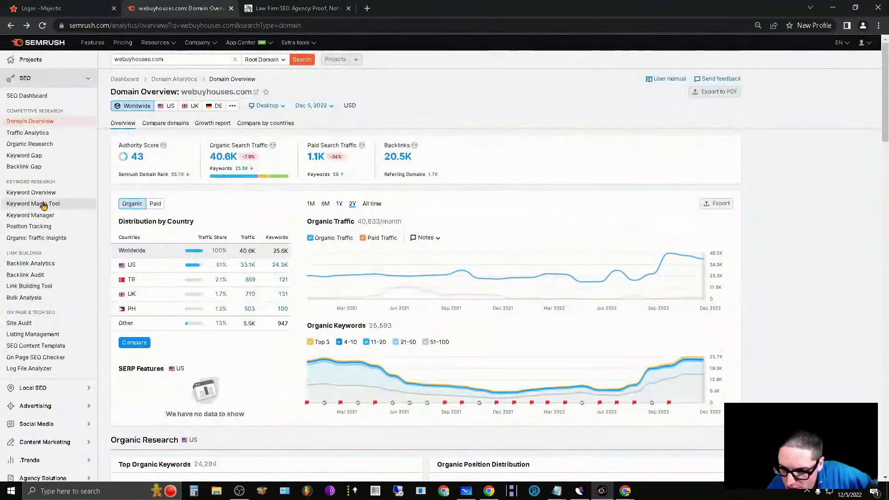
Open webuyhouses.com's Backlink Analytics, with Business & Industrial leading categories at 419.
left_click(37, 262)
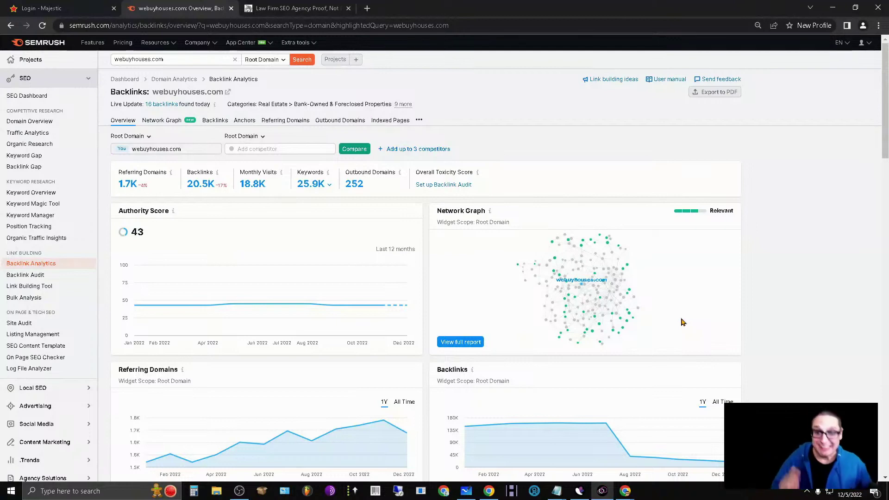
scroll(298, 387, "down", 13)
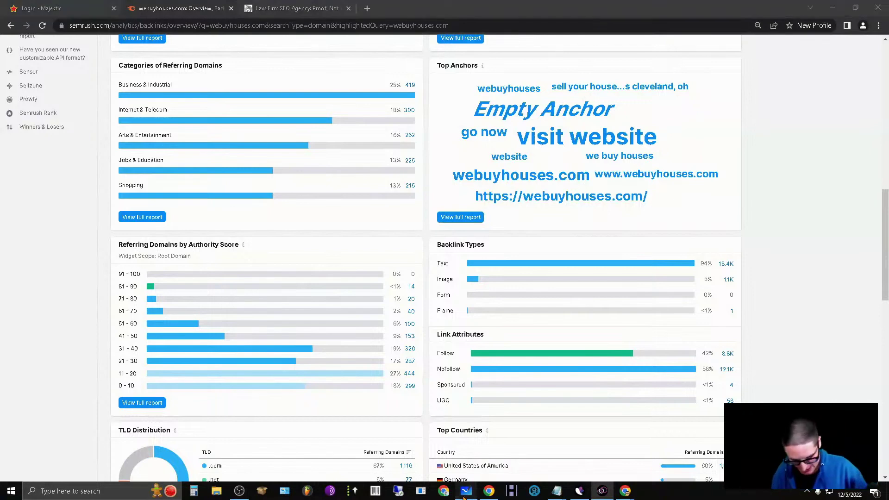
Spread the stacked Semrush screenshots to the upper right, upper left and lower right of the board.
left_click(466, 490)
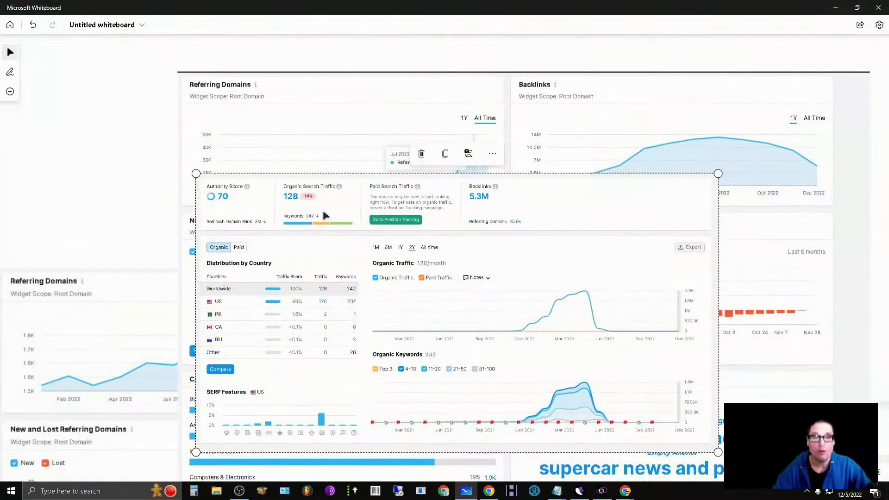
left_click(83, 121)
scroll(83, 122, "down", 6)
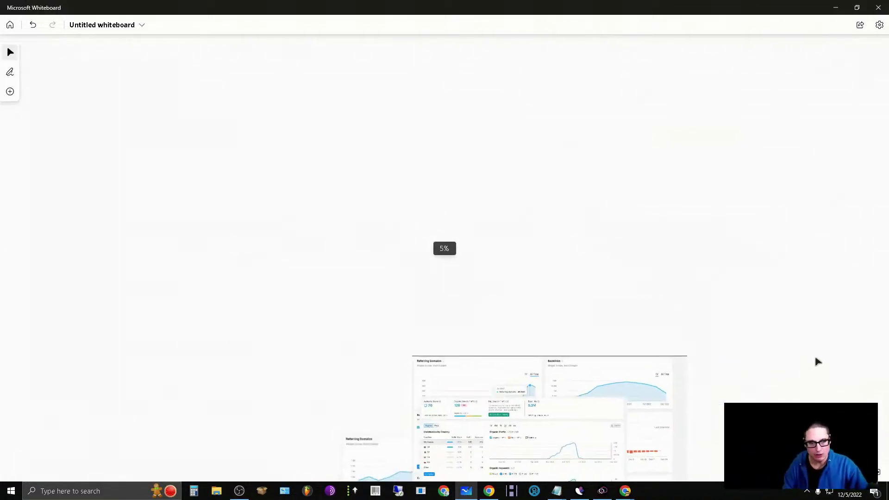
left_click_drag(815, 355, 690, 191)
left_click_drag(506, 276, 792, 153)
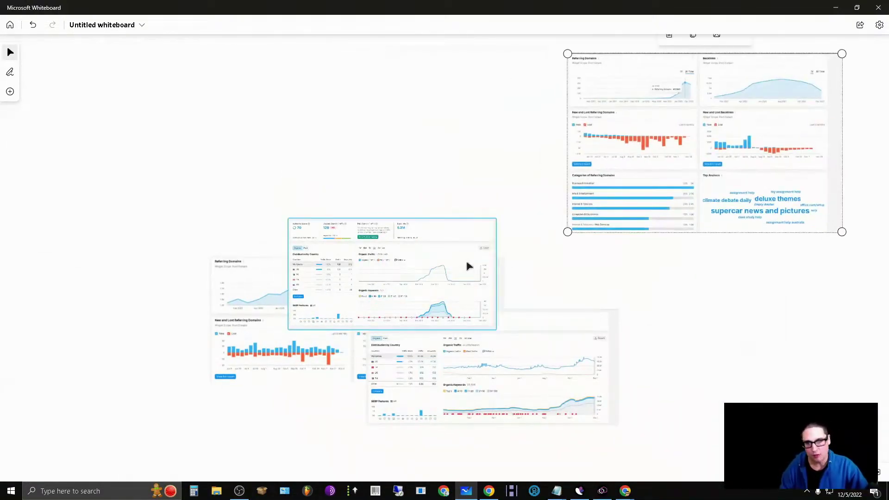
left_click_drag(470, 264, 223, 153)
left_click_drag(389, 291, 761, 383)
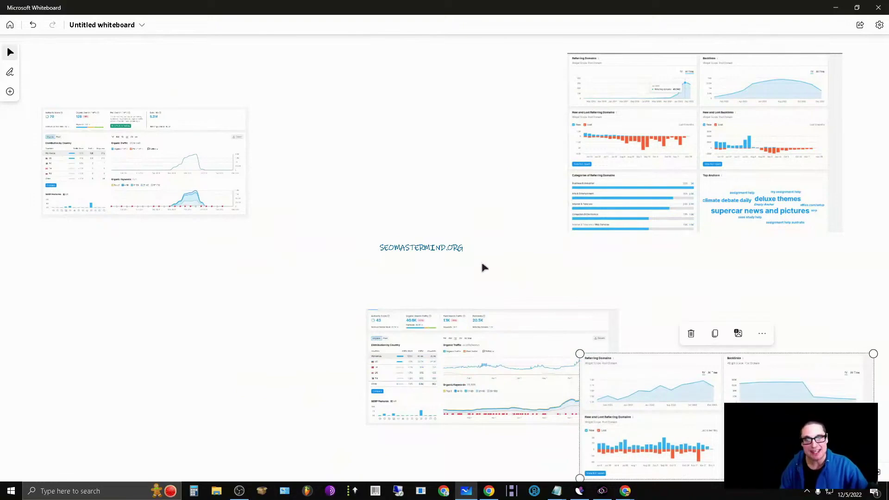
left_click(539, 287)
Enlarge the SEOMASTERMIND.ORG lettering into a large banner and shift it left to centre it.
scroll(486, 285, "up", 5)
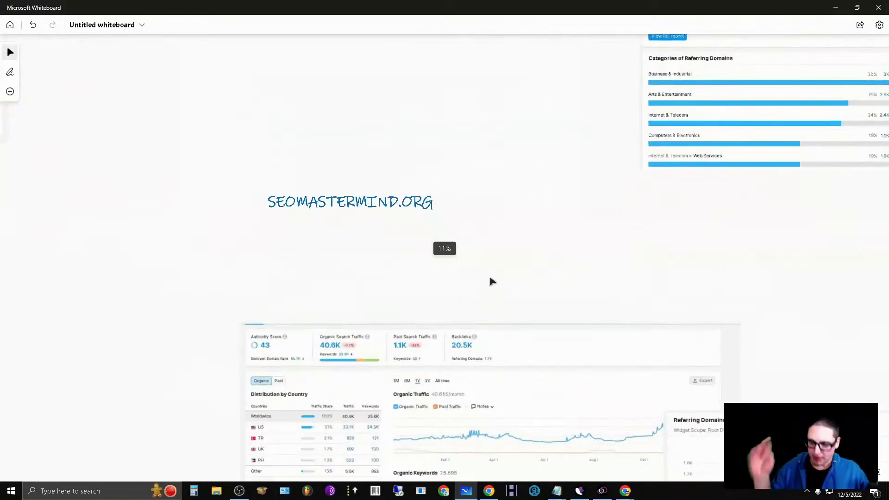
scroll(319, 282, "up", 2)
left_click(342, 157)
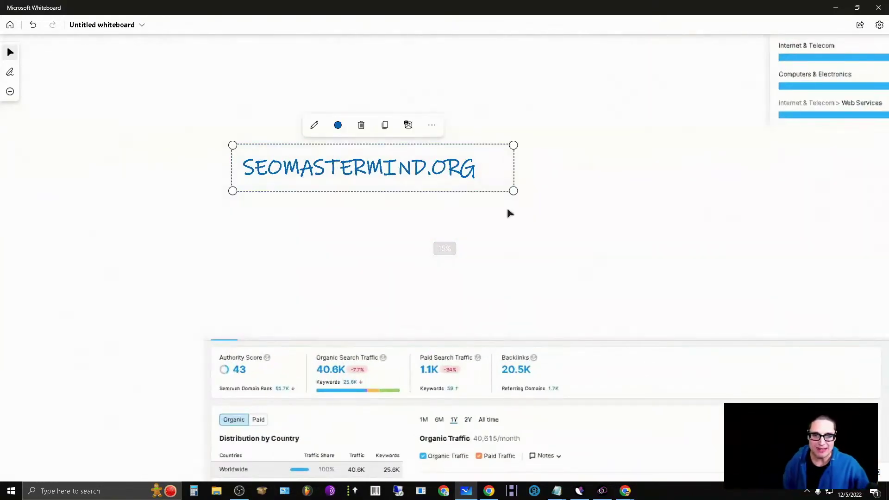
mouse_move(513, 191)
left_mouse_down()
mouse_move(700, 323)
mouse_move(878, 413)
left_mouse_up()
mouse_move(764, 220)
left_mouse_down()
mouse_move(641, 222)
mouse_move(651, 217)
left_mouse_up()
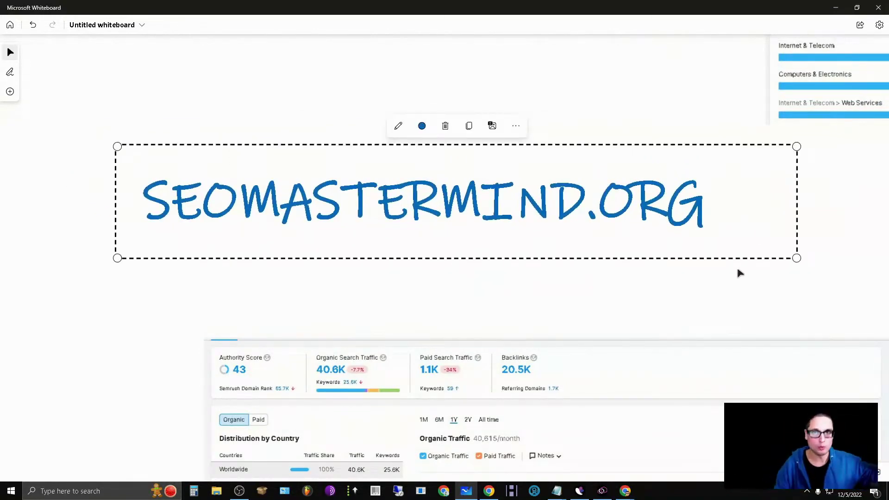